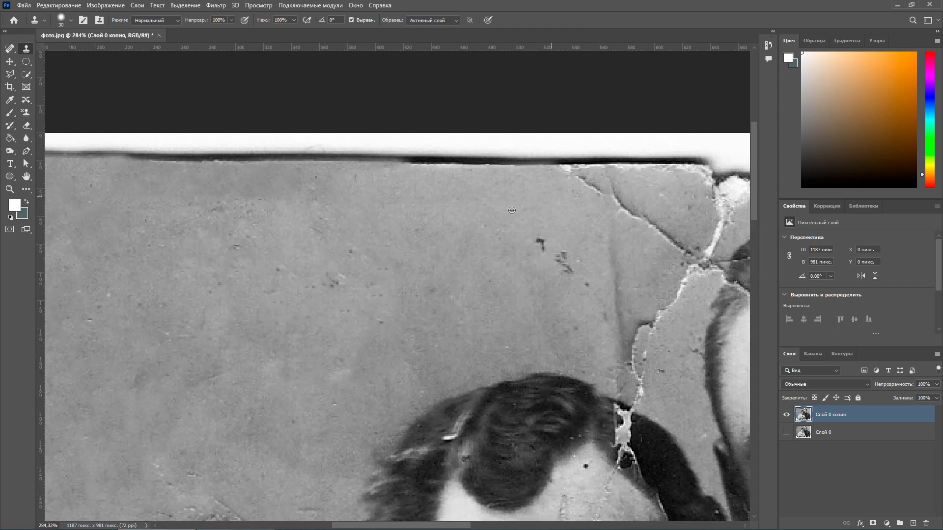
Step: Clone clean background texture over the cracks and torn spots beside the woman's hair and along the photo's left edge
scroll(539, 239, "down", 5)
scroll(550, 301, "up", 5)
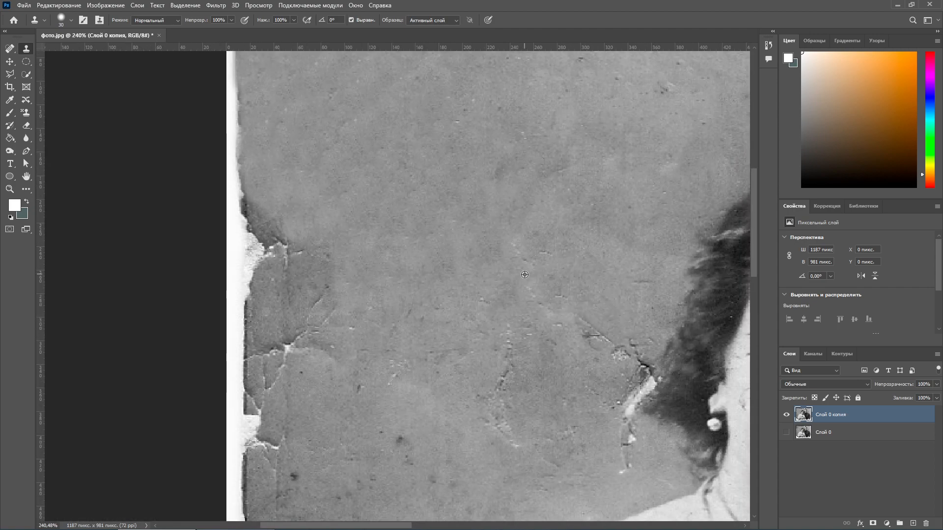
left_click_drag(571, 326, 507, 385)
scroll(509, 420, "down", 3)
left_click_drag(645, 262, 628, 344)
mouse_move(562, 309)
left_mouse_down()
mouse_move(581, 293)
mouse_move(570, 329)
left_mouse_up()
Step: Heal the blemishes in the background right of the man with the Spot Healing Brush and undo the last stroke
scroll(581, 293, "down", 4)
scroll(560, 304, "up", 5)
scroll(570, 328, "down", 4)
scroll(344, 295, "up", 5)
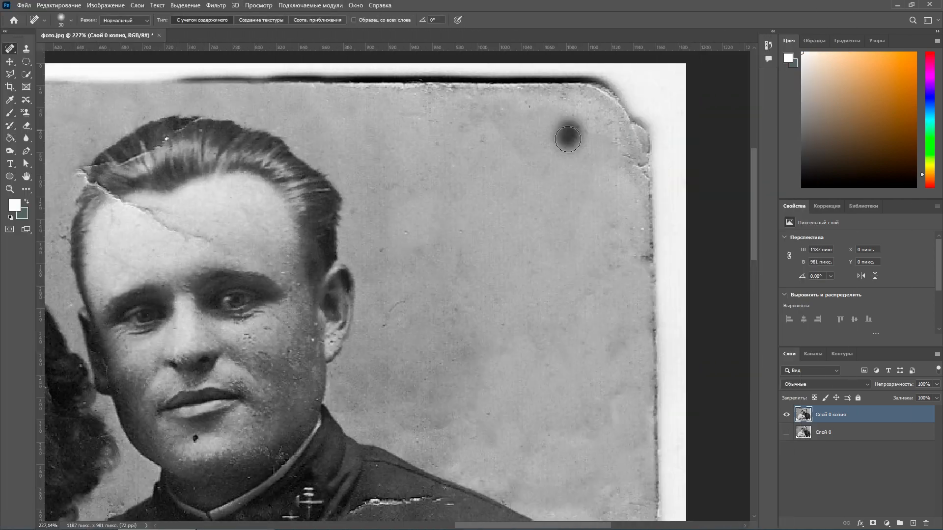
scroll(609, 128, "up", 5)
left_click_drag(289, 142, 243, 140)
key("ctrl+z")
scroll(421, 193, "down", 3)
scroll(460, 307, "down", 5)
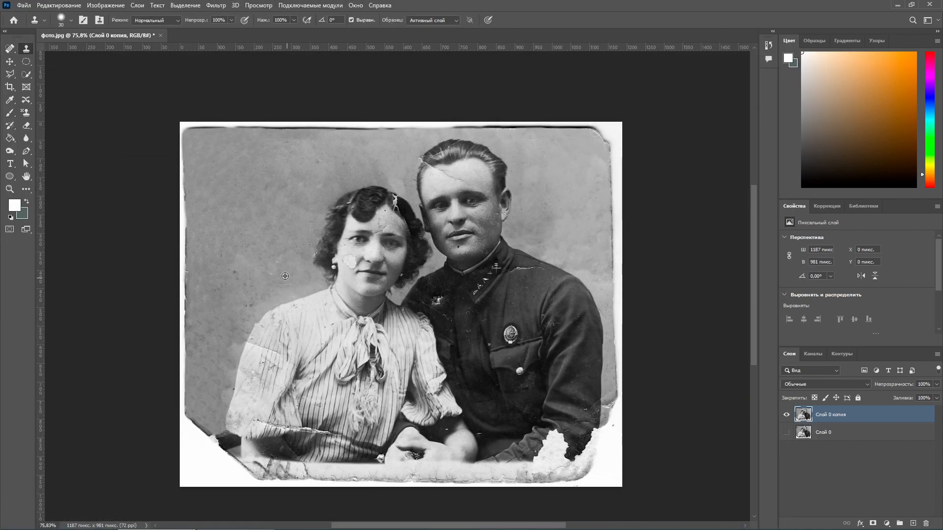
Step: Heal the specks in the background between the photo's left edge and the woman with the Spot Healing Brush
scroll(392, 246, "up", 4)
key("j")
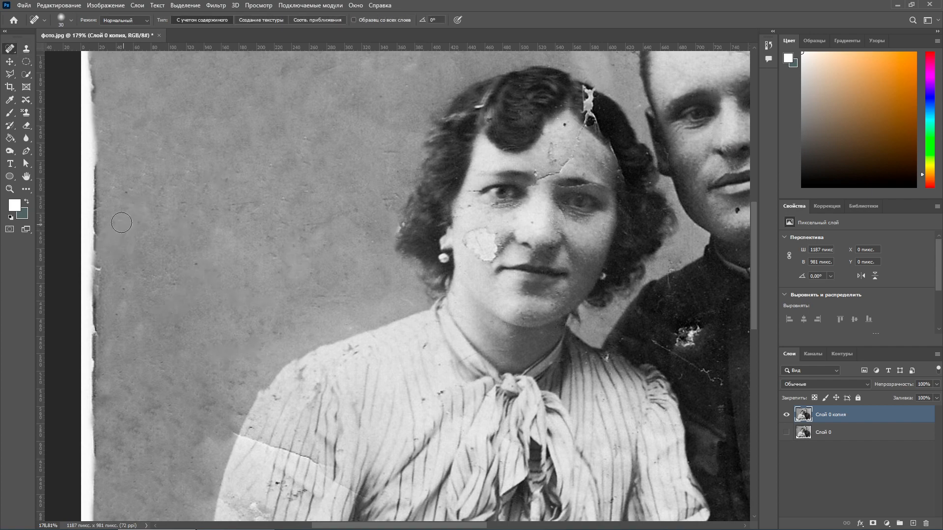
left_click_drag(132, 256, 133, 257)
scroll(172, 253, "down", 5)
left_click_drag(112, 344, 114, 345)
left_click_drag(160, 285, 172, 314)
scroll(162, 314, "down", 5)
Step: Sample clean skin with the Clone Stamp and paint over the crack across the man's forehead
key("s")
scroll(462, 211, "up", 7)
left_click(411, 256)
key("Return")
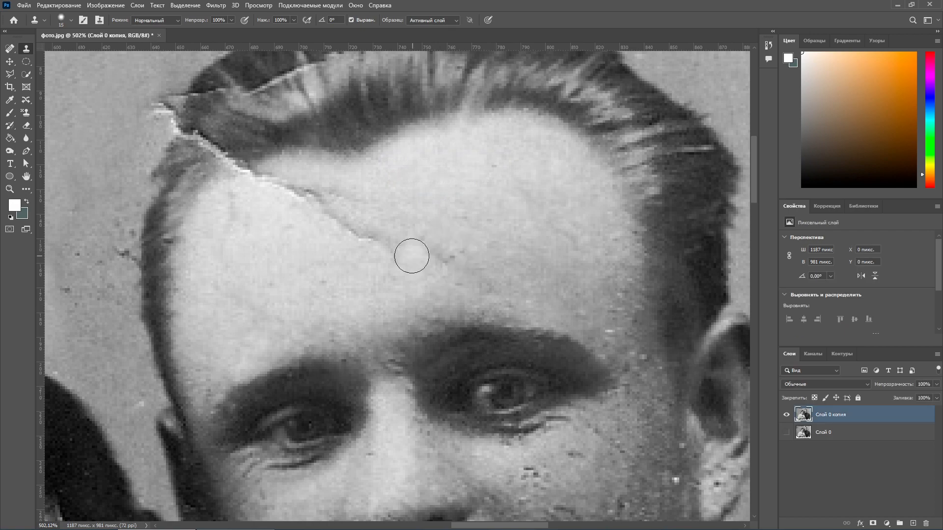
key("bracketleft")
left_click(412, 256, "alt")
left_click_drag(452, 253, 383, 218)
Step: Clone over the white crack at the man's temple and the light scratches through his hair, using a 10 px brush
scroll(419, 213, "down", 5)
scroll(316, 216, "up", 5)
scroll(316, 217, "down", 5)
scroll(225, 172, "up", 5)
scroll(446, 152, "up", 3)
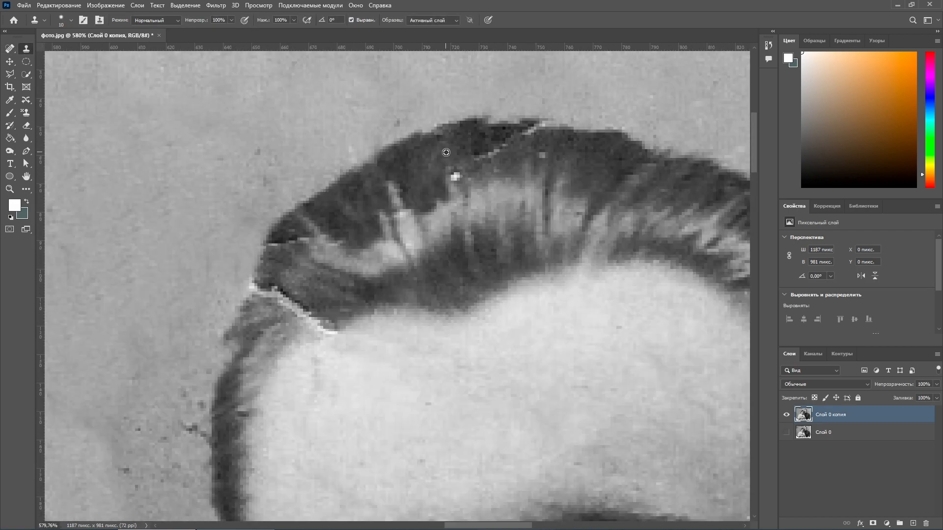
left_click(298, 299, "alt")
left_click_drag(305, 317, 260, 288)
scroll(358, 301, "down", 3)
left_click_drag(334, 268, 344, 267)
scroll(383, 257, "down", 4)
scroll(373, 304, "up", 5)
left_click(390, 346)
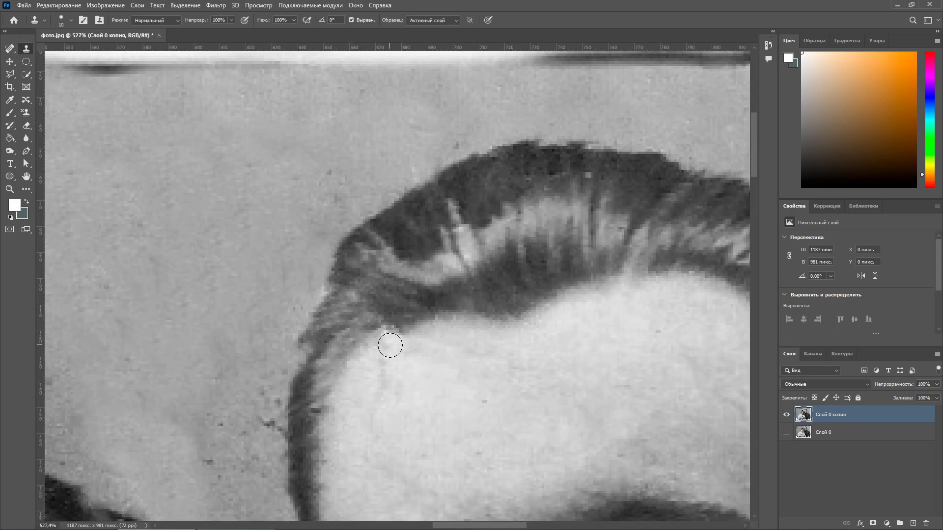
Step: Heal the dark spot on the man's chin and the small specks on his face with the Spot Healing Brush
left_click(11, 49)
scroll(415, 255, "down", 5)
scroll(509, 286, "up", 5)
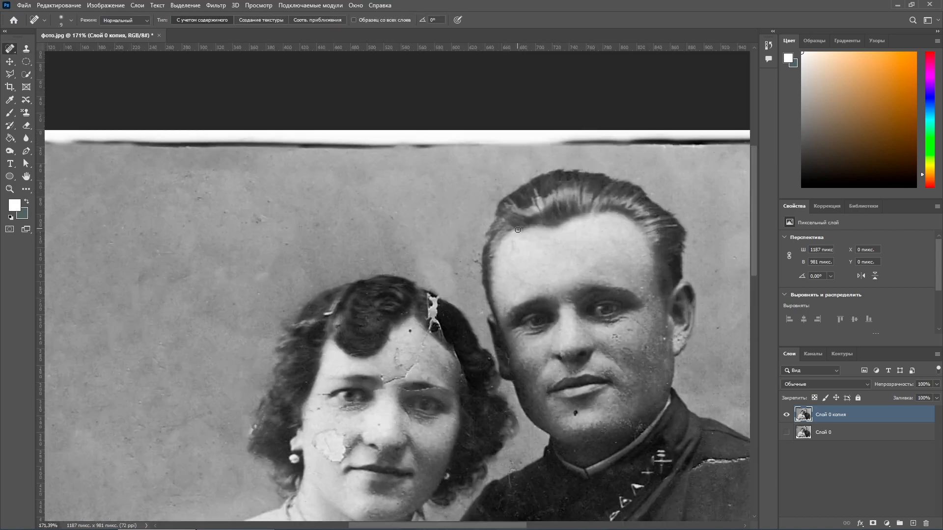
left_click(496, 298)
left_click_drag(399, 266, 414, 271)
left_click(293, 486)
scroll(491, 295, "down", 3)
scroll(513, 265, "up", 1)
scroll(534, 294, "down", 4)
Step: Enlarge the healing brush and heal the marks on the man's neck, cheek and the skin beside his eye
key("bracketright")
key("bracketright")
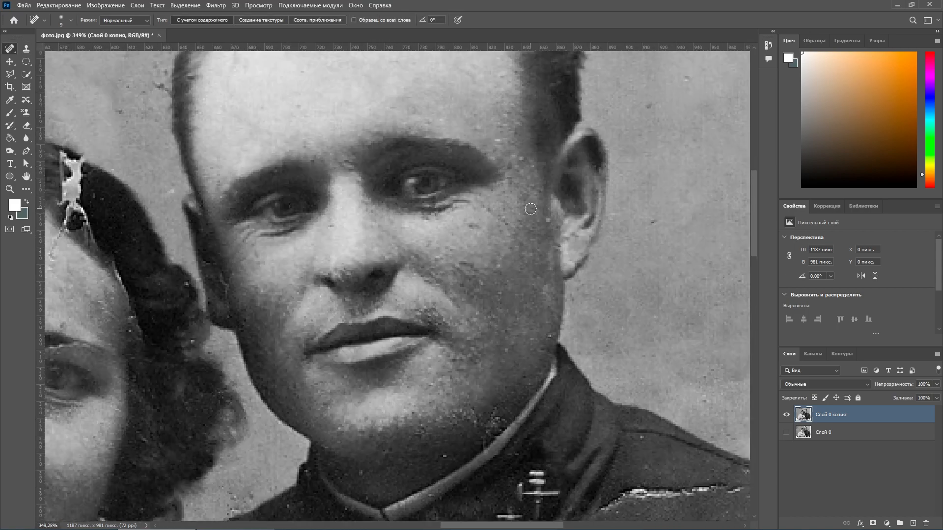
scroll(525, 221, "up", 1)
left_click_drag(465, 444, 426, 455)
scroll(437, 418, "down", 3)
left_click(442, 364)
left_click(493, 321)
left_click_drag(259, 189, 261, 212)
scroll(540, 204, "down", 5)
Step: Heal the specks in the background to the right of the man's head and above his shoulder
scroll(589, 211, "up", 5)
left_click_drag(579, 114, 581, 107)
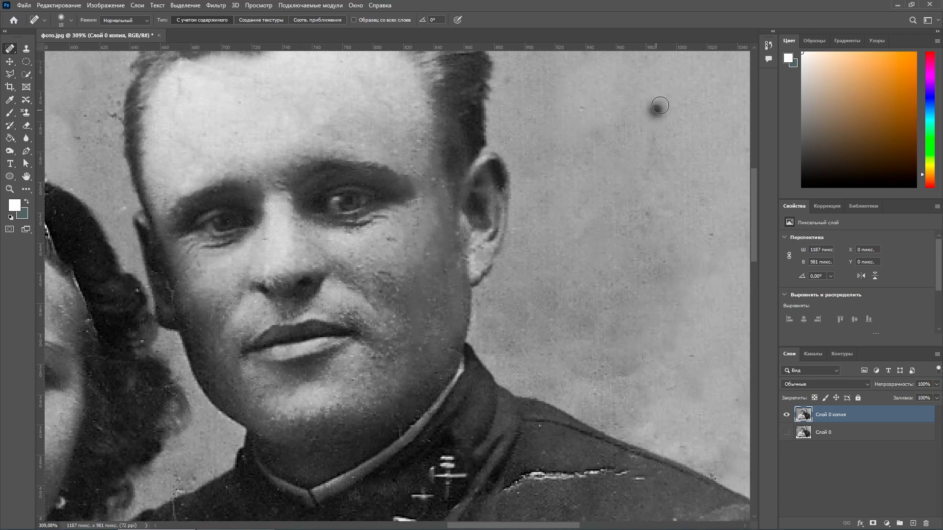
scroll(698, 418, "up", 5)
left_click_drag(705, 421, 667, 401)
scroll(581, 265, "down", 6)
Step: Patch the large white peeled area on the woman's cheek with clean skin using the Patch tool and deselect
scroll(314, 373, "up", 4)
scroll(314, 405, "up", 4)
right_click(10, 49)
left_click(49, 69)
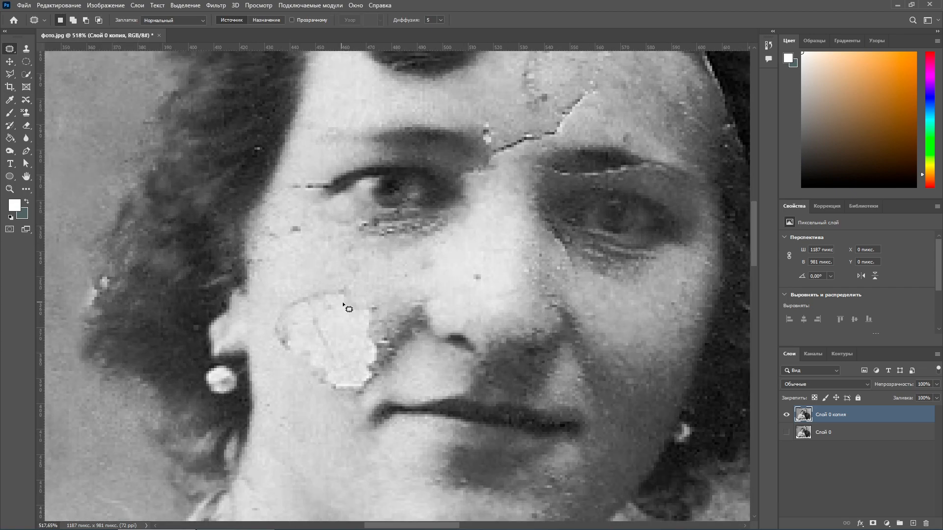
key("ctrl+d")
scroll(432, 313, "down", 2)
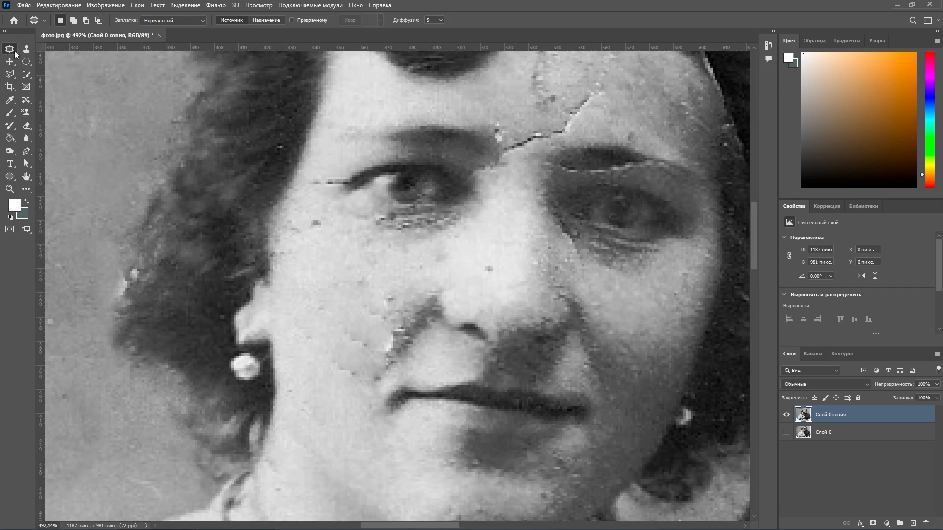
Step: Clean up the leftover patch edges and white marks beside the woman's nose with the Clone Stamp and Spot Healing Brush
left_click(26, 49)
scroll(365, 288, "up", 3)
right_click(10, 48)
left_click(49, 48)
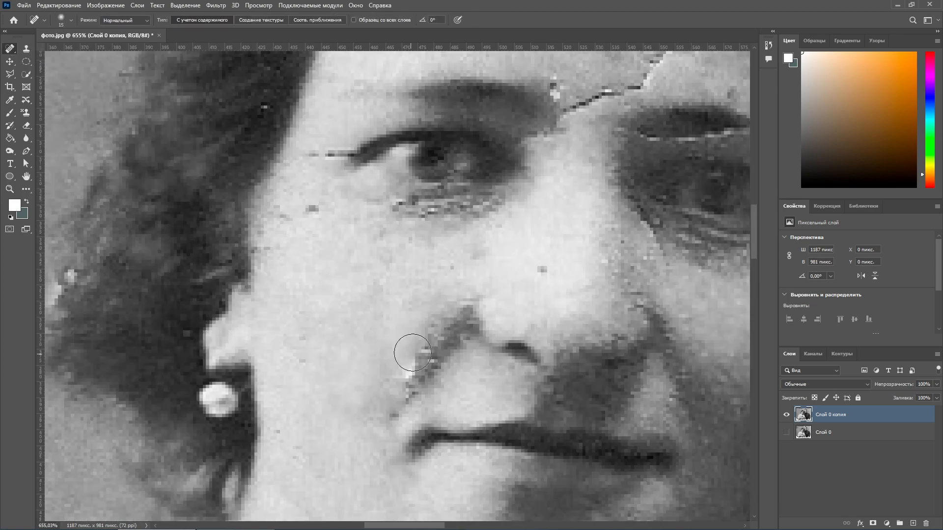
scroll(421, 362, "down", 1)
scroll(540, 366, "down", 12)
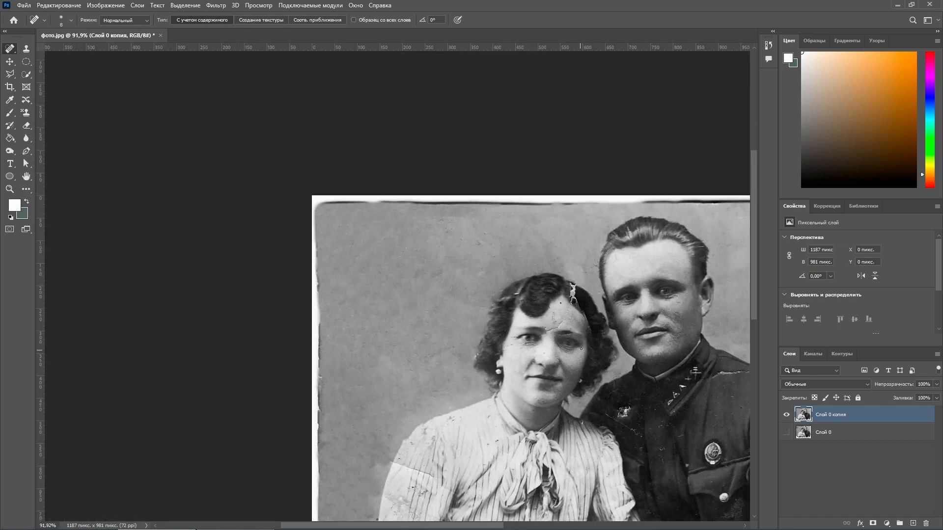
Step: Clone clean skin over the crack above the woman's brow and the dark line at the outer corner of her eye
scroll(559, 332, "up", 12)
left_click(26, 49)
scroll(466, 282, "down", 5)
scroll(350, 303, "up", 4)
left_click(339, 349, "alt")
left_click_drag(361, 328, 324, 329)
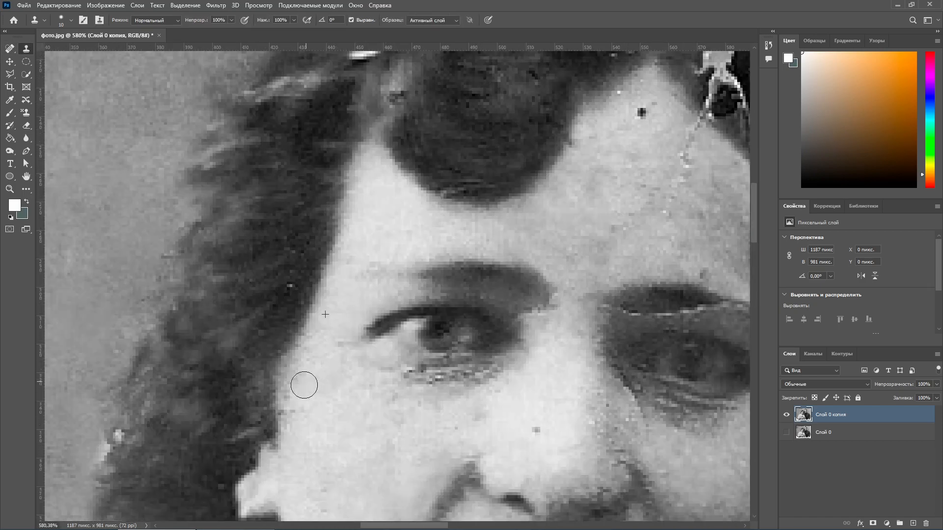
Step: Clone over the crack on the woman's upper forehead and the white tear in the dark hair above it
scroll(305, 385, "down", 4)
scroll(506, 287, "up", 5)
left_click(438, 281, "alt")
left_click_drag(469, 312, 493, 236)
scroll(445, 189, "down", 4)
scroll(520, 185, "up", 4)
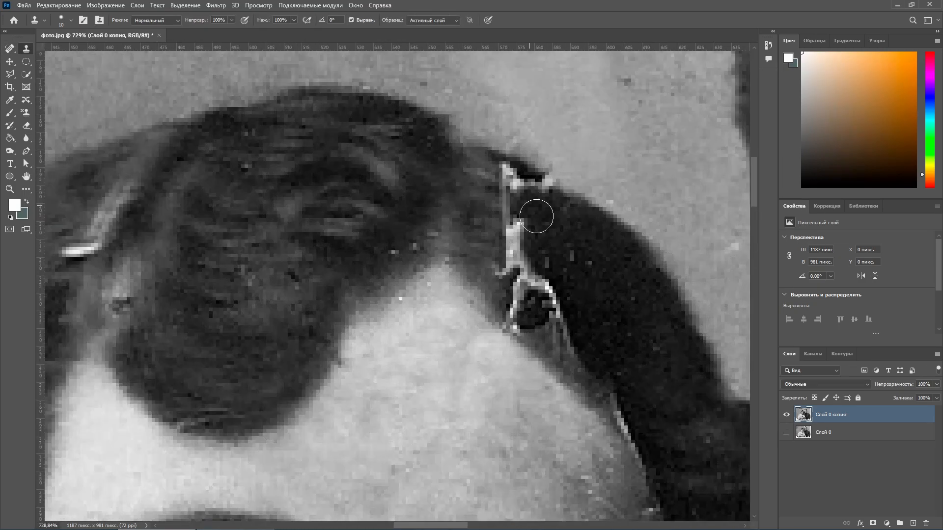
scroll(616, 268, "up", 2)
scroll(616, 269, "down", 5)
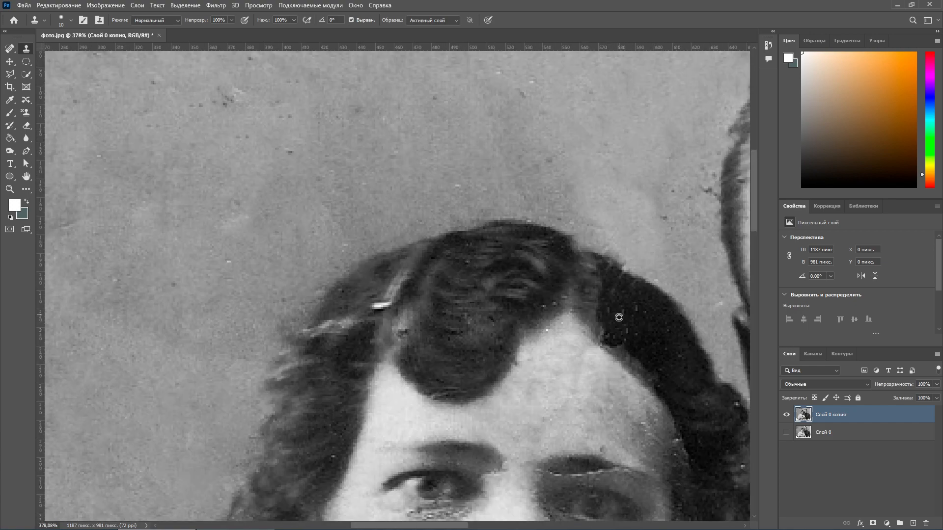
Step: Heal the blotches along the woman's hairline and the light scratch across her eyebrow with the Spot Healing Brush
scroll(621, 310, "up", 4)
key("j")
scroll(508, 293, "down", 2)
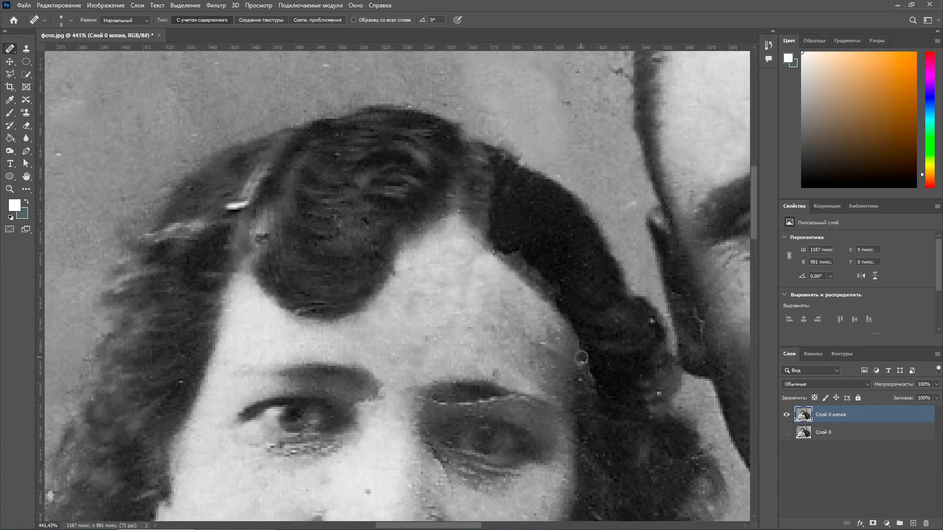
scroll(579, 165, "up", 2)
scroll(583, 259, "down", 3)
scroll(565, 334, "up", 6)
left_click_drag(482, 296, 377, 292)
left_click_drag(527, 283, 570, 288)
scroll(535, 300, "up", 2)
Step: Reduce the healing brush size and heal the small specks on the woman's face
key("bracketleft")
key("bracketleft")
scroll(499, 307, "down", 10)
scroll(449, 351, "up", 9)
left_click(451, 384)
scroll(604, 241, "down", 10)
scroll(426, 215, "up", 9)
Step: Clone dark hair texture over the light scratches at the side of the woman's hair
left_click(28, 51)
scroll(491, 197, "down", 3)
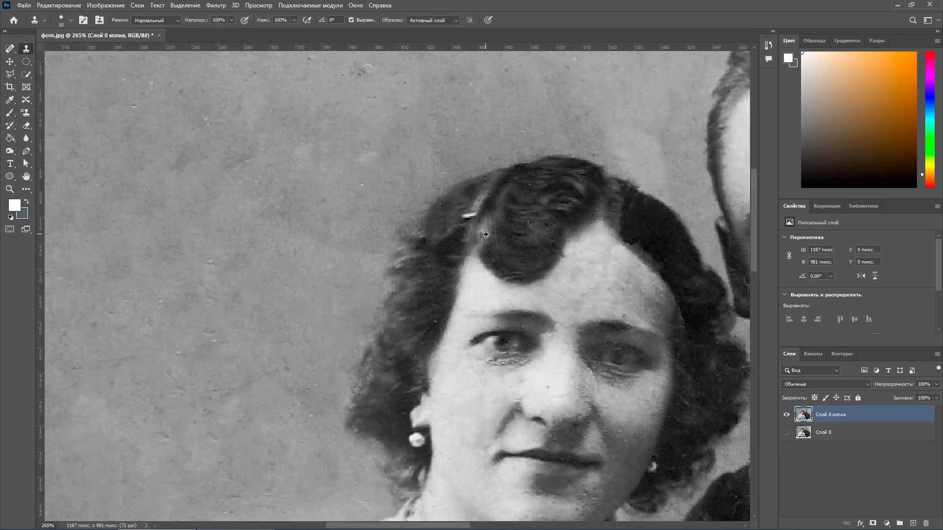
scroll(457, 191, "up", 2)
scroll(511, 261, "down", 4)
Step: Clone tunic fabric over the white crack across the man's shoulder
scroll(677, 263, "up", 6)
key("s")
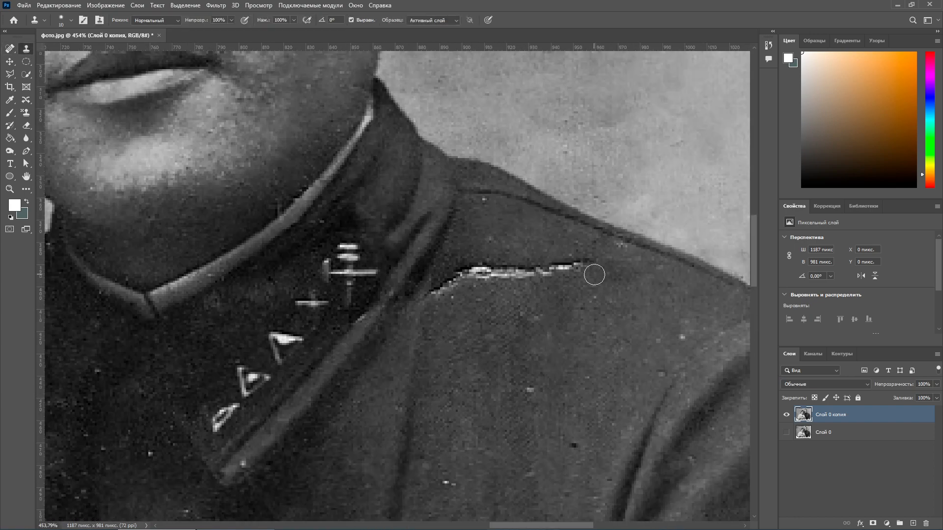
left_click_drag(460, 286, 432, 293)
scroll(507, 297, "down", 4)
scroll(516, 288, "up", 3)
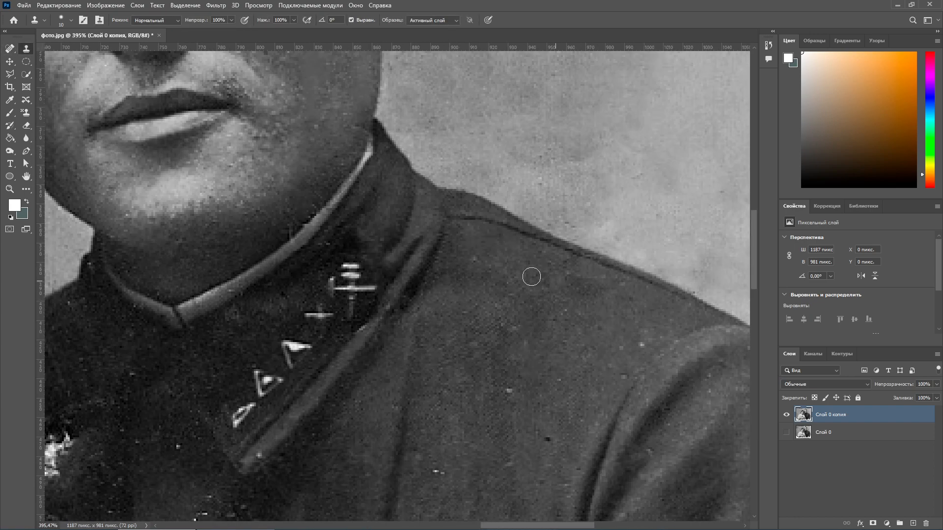
scroll(541, 374, "down", 3)
Step: Heal the white squiggly scratches and specks on the front of the man's tunic with the Spot Healing Brush
scroll(269, 356, "up", 4)
key("j")
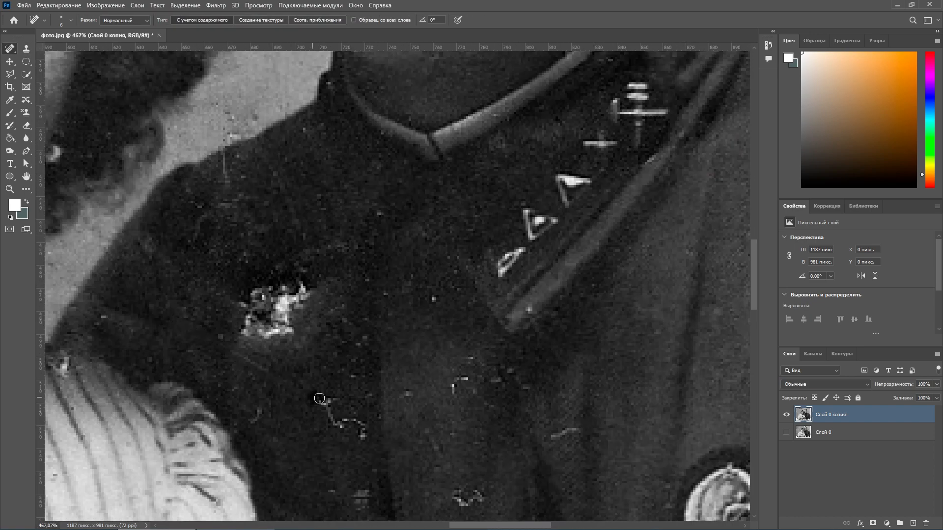
scroll(403, 317, "up", 1)
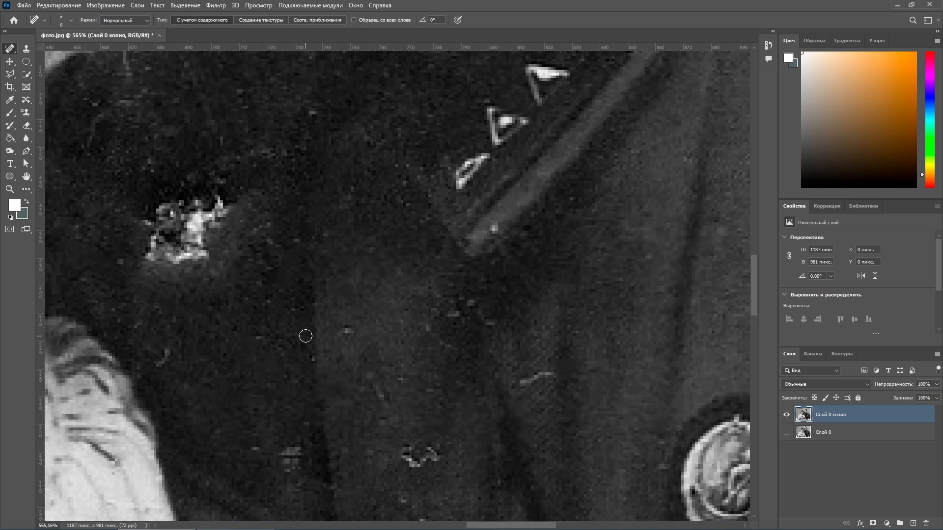
scroll(288, 420, "up", 1)
left_click(436, 420)
scroll(421, 333, "down", 4)
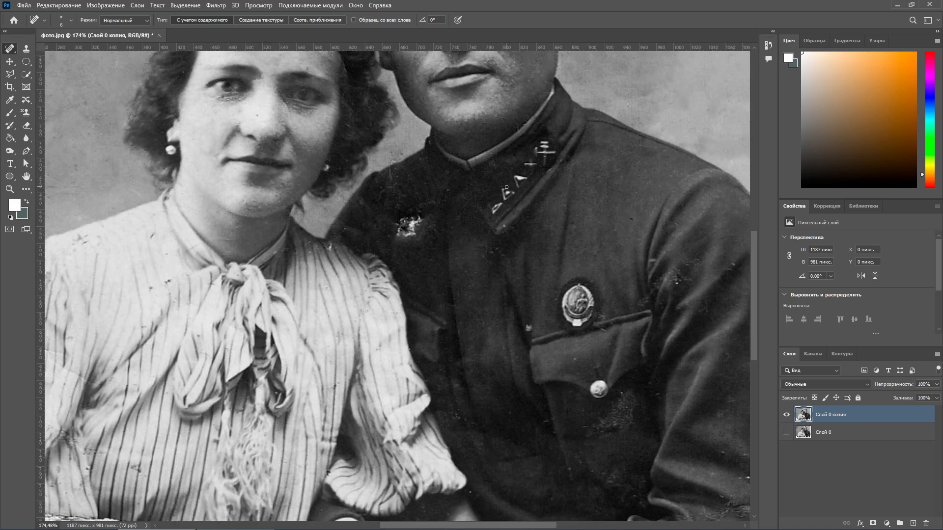
Step: Heal the specks and thin scratches on the man's shoulder next to the woman
scroll(441, 285, "up", 4)
scroll(445, 334, "down", 4)
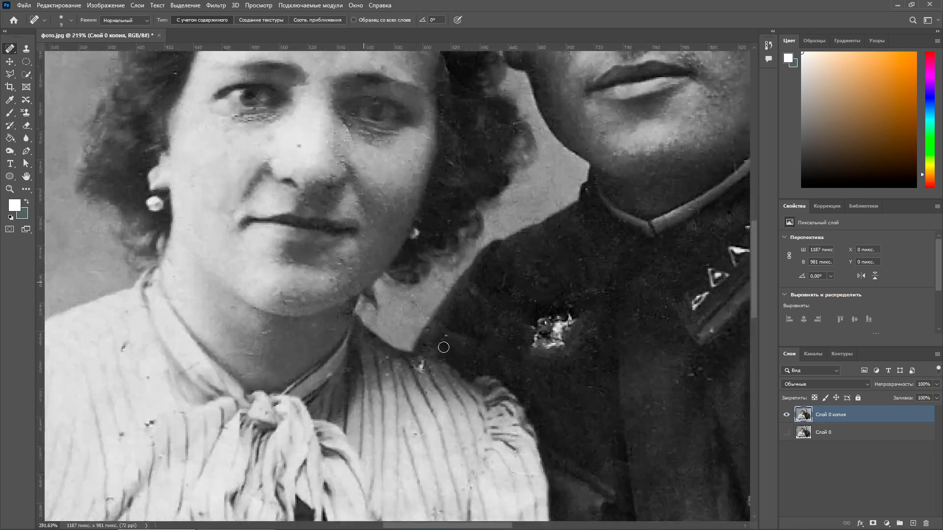
scroll(368, 363, "up", 3)
scroll(425, 316, "down", 3)
Step: Heal the scratches in the folds of the man's upper sleeve and around the pocket flap
scroll(490, 344, "up", 4)
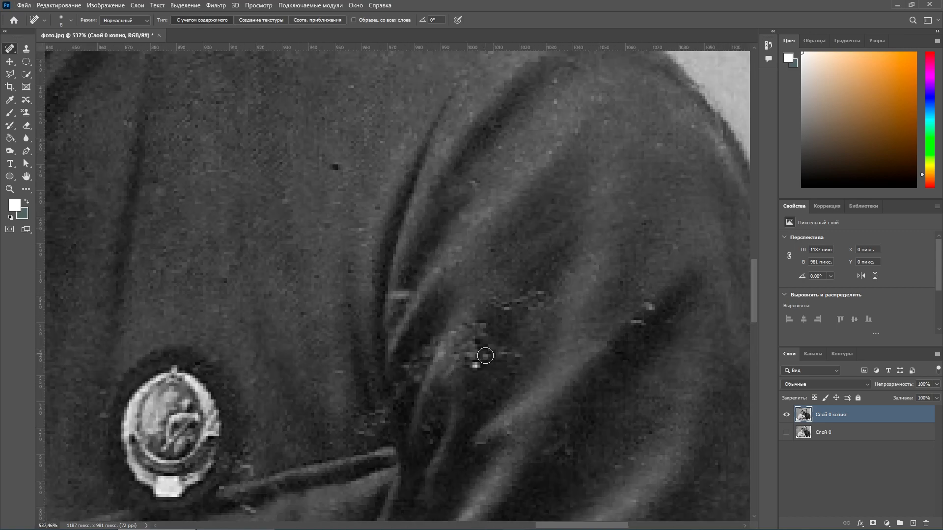
scroll(474, 355, "down", 3)
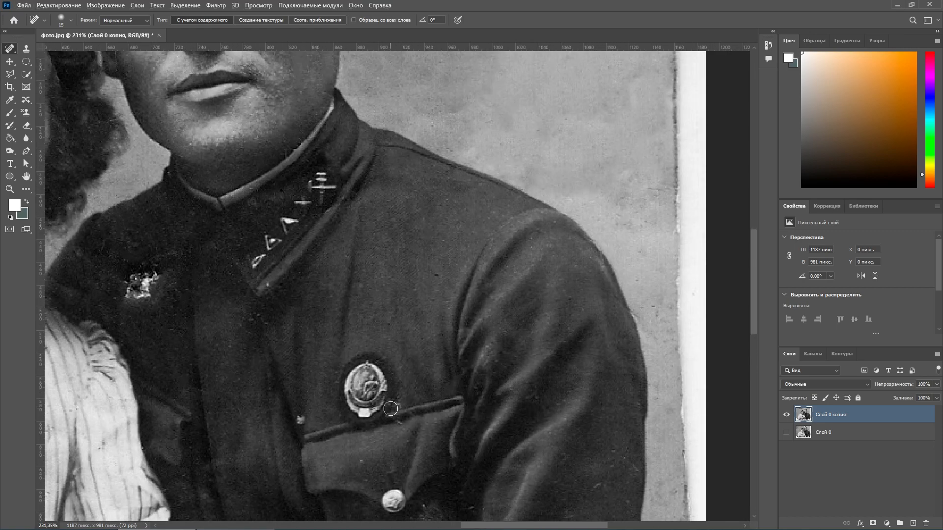
scroll(405, 436, "up", 2)
scroll(404, 436, "down", 3)
Step: Shrink the healing brush and heal the fine marks under the woman's eye
key("bracketleft")
key("bracketleft")
key("bracketleft")
scroll(375, 287, "up", 4)
scroll(375, 286, "up", 2)
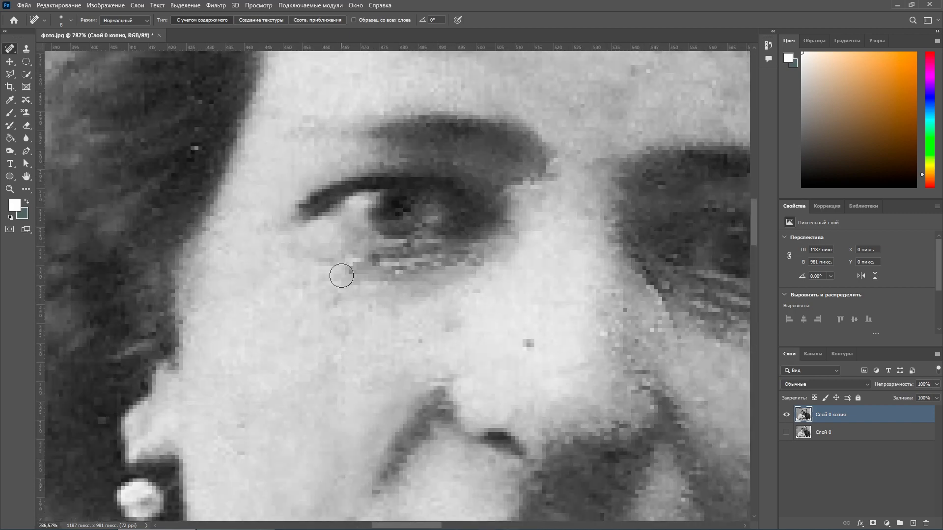
scroll(432, 269, "down", 6)
Step: Show the original layer Слой 0 and toggle the retouched copy's visibility to compare before and after
left_click(787, 433)
left_click(787, 417)
left_click(787, 416)
left_click(786, 416)
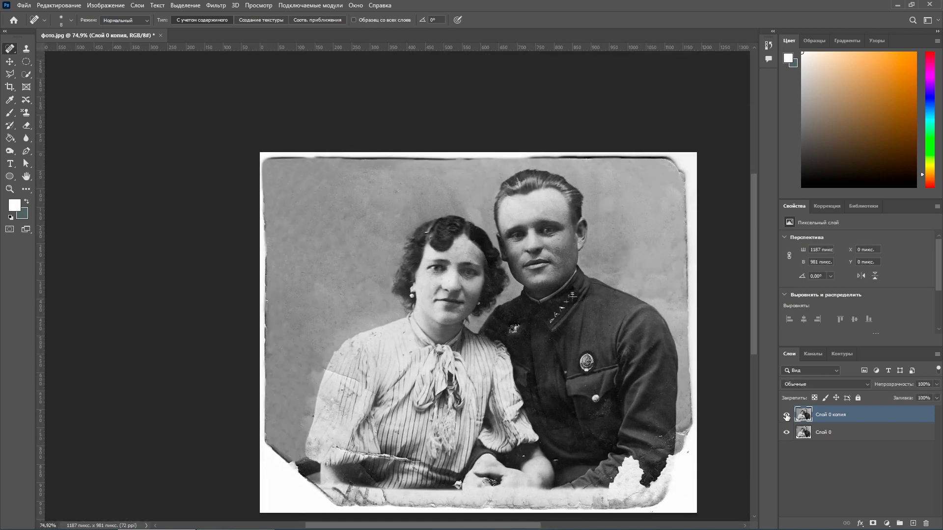
left_click(787, 416)
Step: Heal a few remaining small blemishes in the photo with the Spot Healing Brush
scroll(509, 347, "up", 2)
scroll(579, 437, "up", 6)
left_click_drag(542, 352, 566, 354)
left_click(301, 321)
scroll(386, 287, "down", 7)
Step: Stretch the retouched layer so the photo's white border falls outside the canvas, and hide the original layer
key("v")
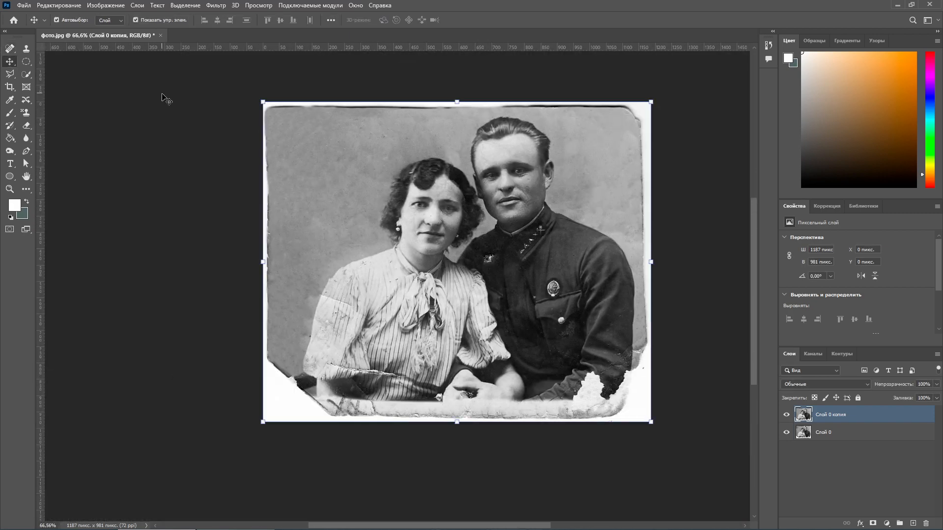
left_click(164, 97)
scroll(402, 197, "up", 2)
key("l")
scroll(173, 71, "up", 1)
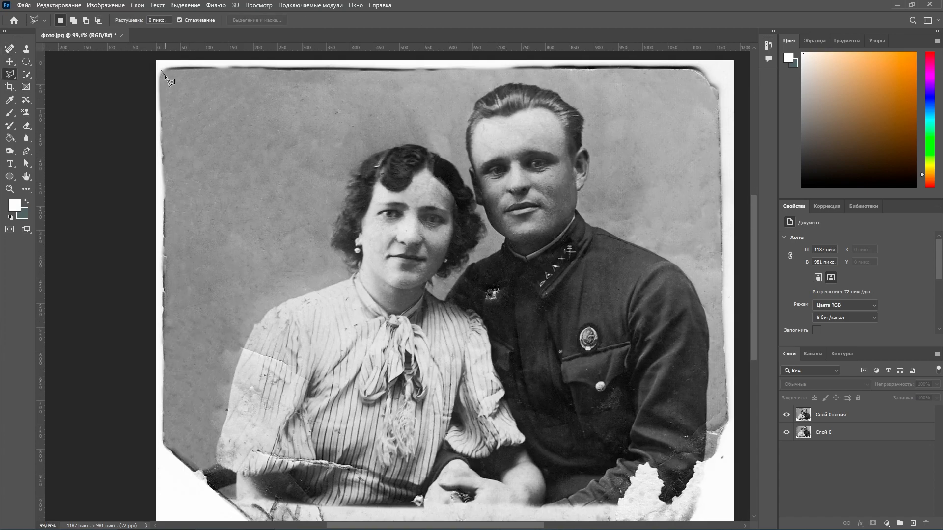
double_click(473, 87)
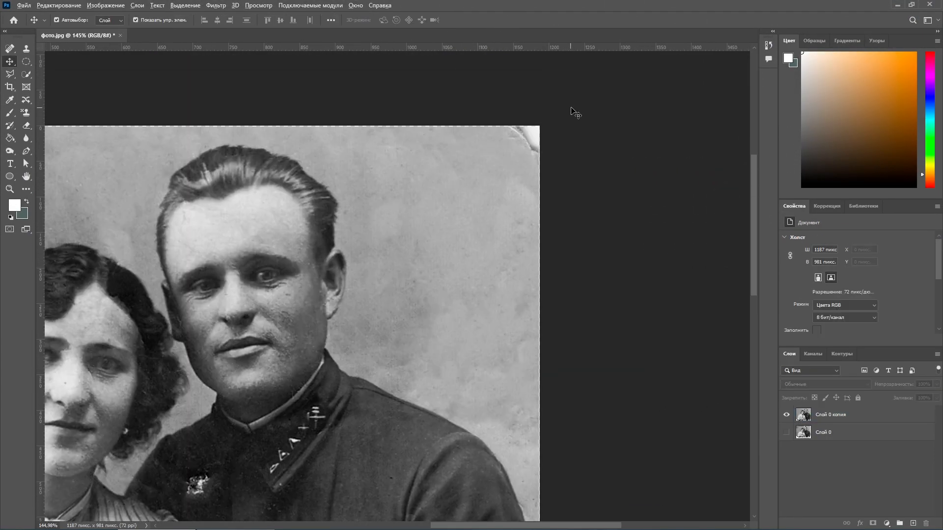
Step: Select the layer Слой 0 копия and clone clean background over the damaged lower-left corner with the Clone Stamp
left_click(821, 415)
scroll(551, 154, "down", 10)
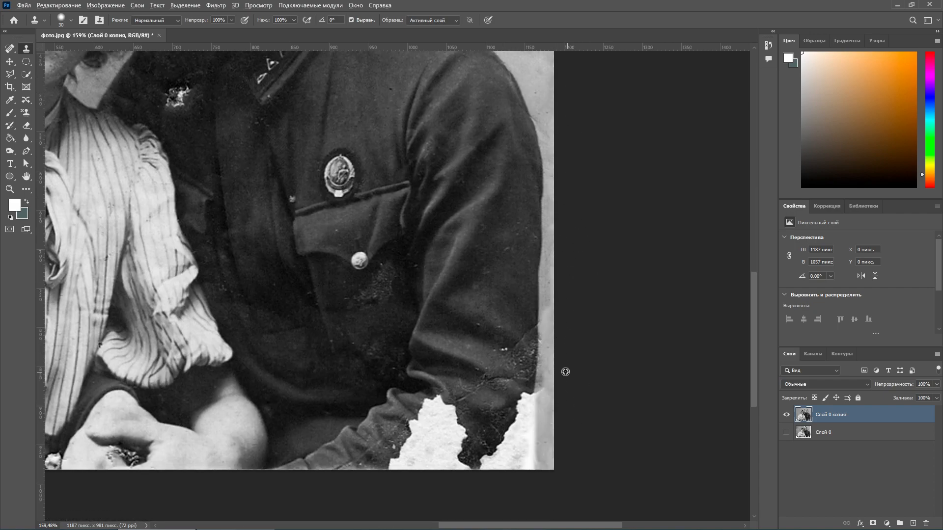
scroll(537, 428, "down", 3)
scroll(539, 430, "up", 3)
scroll(552, 403, "up", 3)
scroll(552, 409, "down", 4)
scroll(148, 423, "up", 4)
left_click_drag(153, 358, 160, 421)
left_click_drag(221, 427, 248, 442)
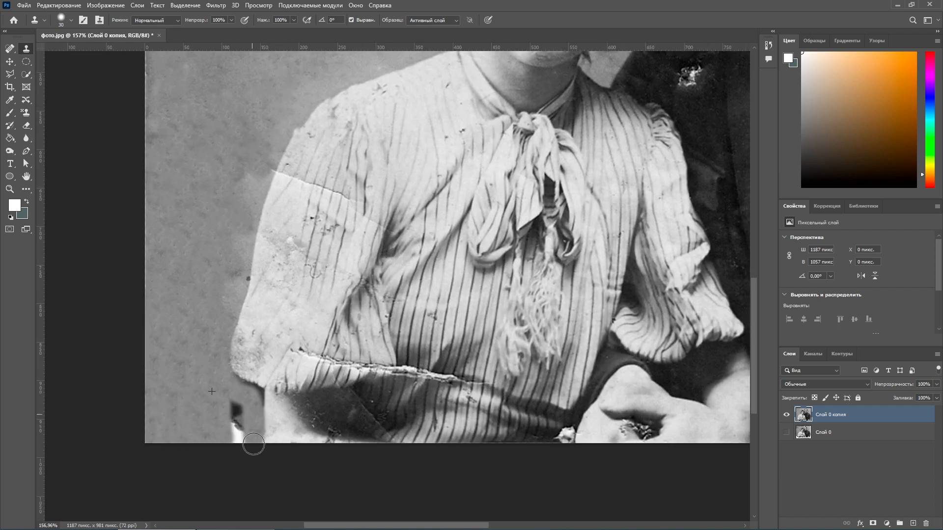
Step: Clone background over the remaining dark and white patches beside the woman's elbow, reducing the brush to 10 px along the sleeve's edge
scroll(243, 399, "up", 2)
scroll(256, 361, "down", 4)
mouse_move(241, 381)
left_mouse_down()
mouse_move(283, 372)
mouse_move(290, 408)
left_mouse_up()
scroll(265, 361, "up", 3)
scroll(339, 361, "down", 1)
scroll(324, 365, "down", 3)
scroll(304, 368, "up", 5)
key("bracketleft")
key("bracketleft")
key("bracketleft")
mouse_move(315, 366)
left_mouse_down()
mouse_move(279, 353)
mouse_move(314, 366)
left_mouse_up()
scroll(265, 355, "down", 3)
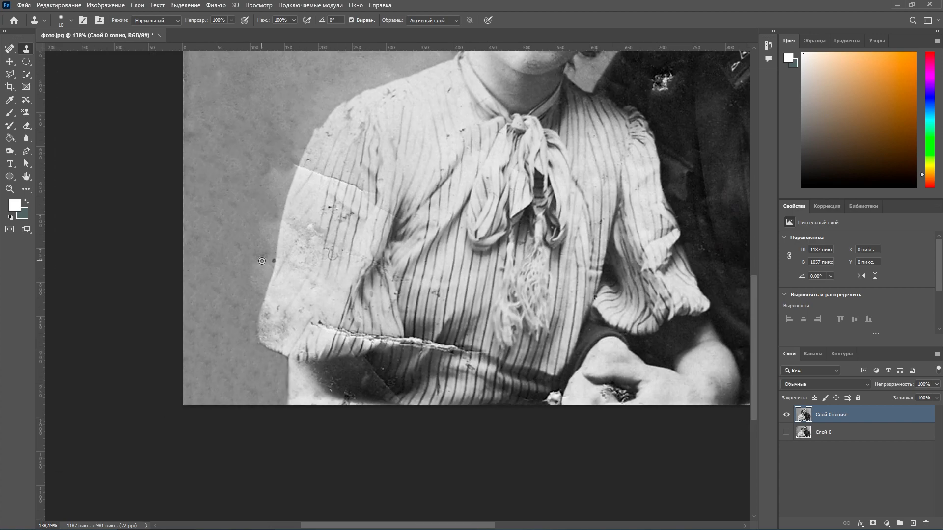
Step: Enlarge the Clone Stamp brush to 25 px and clone clean background along the photo's worn top edge
scroll(266, 262, "up", 3)
scroll(268, 278, "down", 4)
scroll(244, 158, "up", 1)
key("bracketright")
key("bracketright")
key("bracketright")
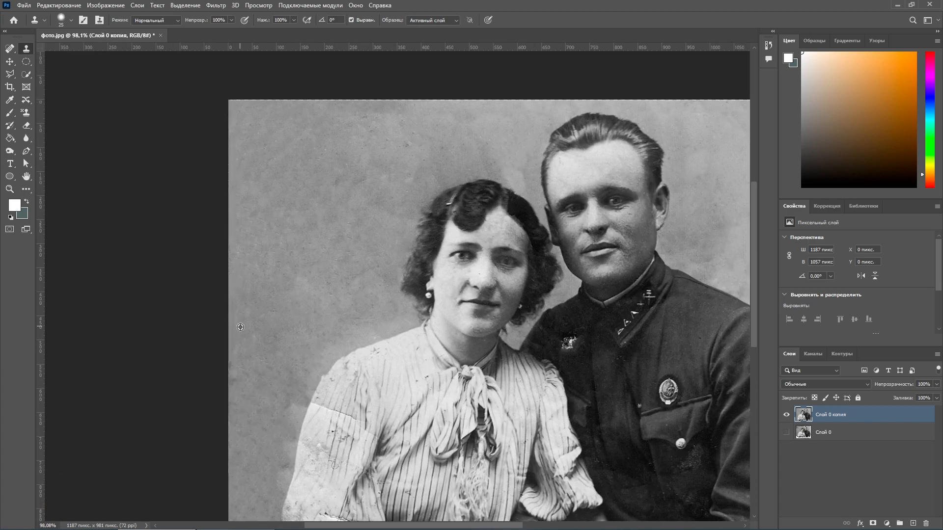
scroll(287, 156, "up", 2)
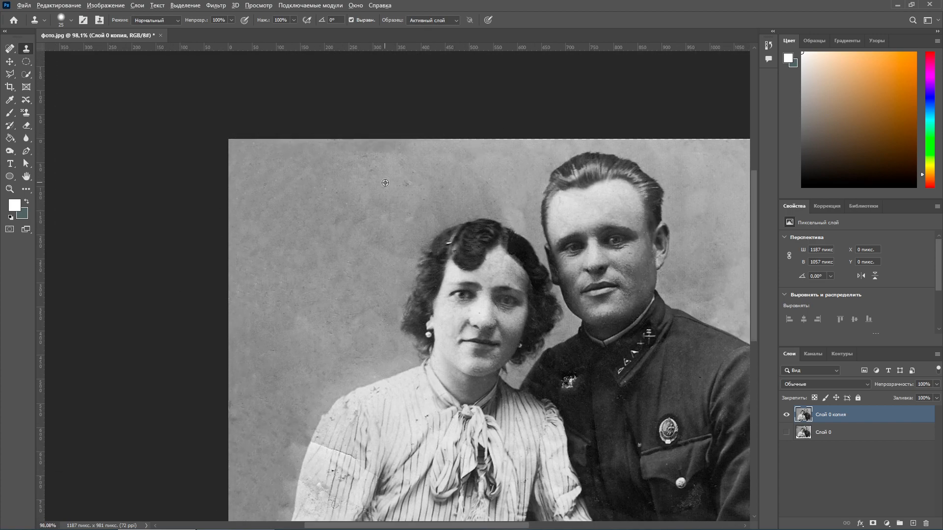
scroll(491, 136, "down", 1)
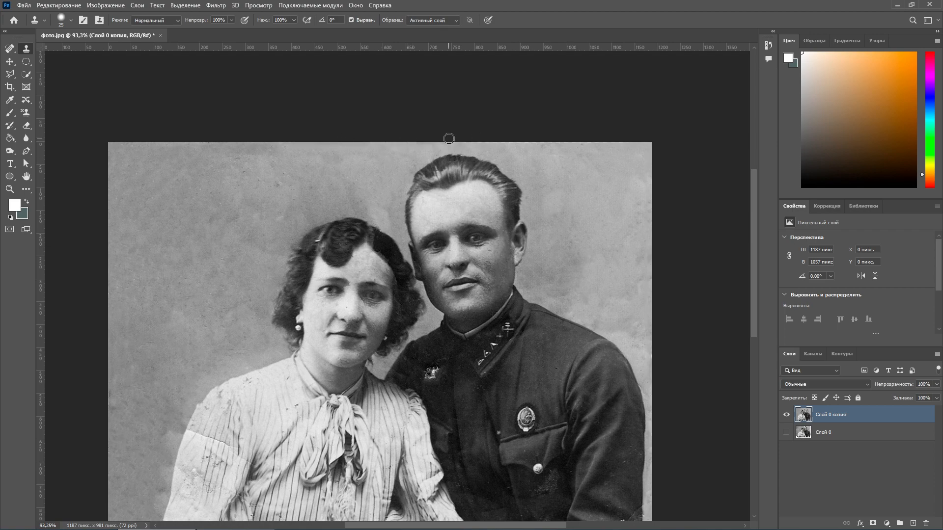
left_click_drag(465, 138, 614, 140)
scroll(594, 165, "down", 2)
scroll(432, 492, "up", 4)
Step: Clone dark uniform fabric over the torn white patches at the bottom of the man's sleeve
left_click_drag(505, 525, 589, 526)
scroll(540, 326, "up", 4)
left_click(450, 237, "alt")
left_click_drag(450, 284, 417, 293)
left_click(456, 257, "alt")
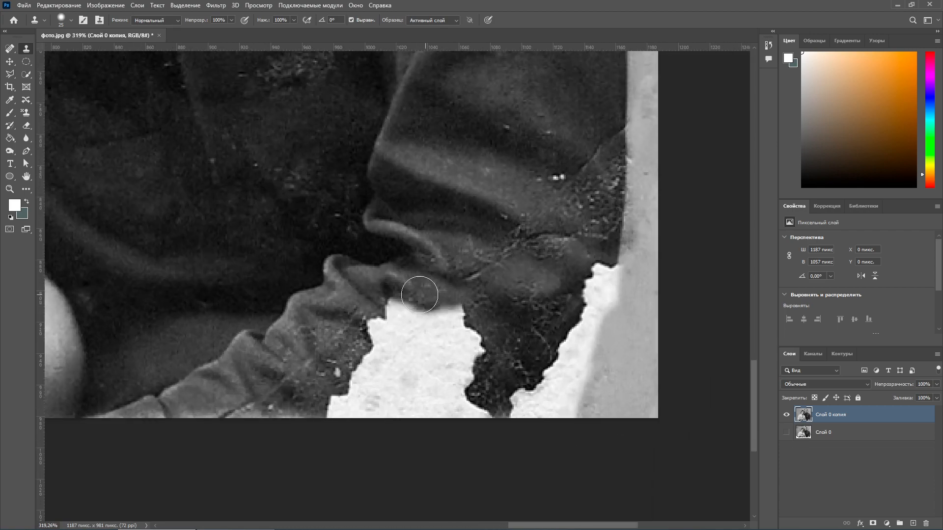
left_click_drag(457, 325, 390, 312)
left_click(484, 314, "alt")
mouse_move(471, 339)
left_mouse_down()
mouse_move(381, 336)
mouse_move(436, 360)
mouse_move(359, 402)
left_mouse_up()
left_click(434, 314, "alt")
scroll(639, 351, "down", 4)
left_click_drag(541, 312, 529, 314)
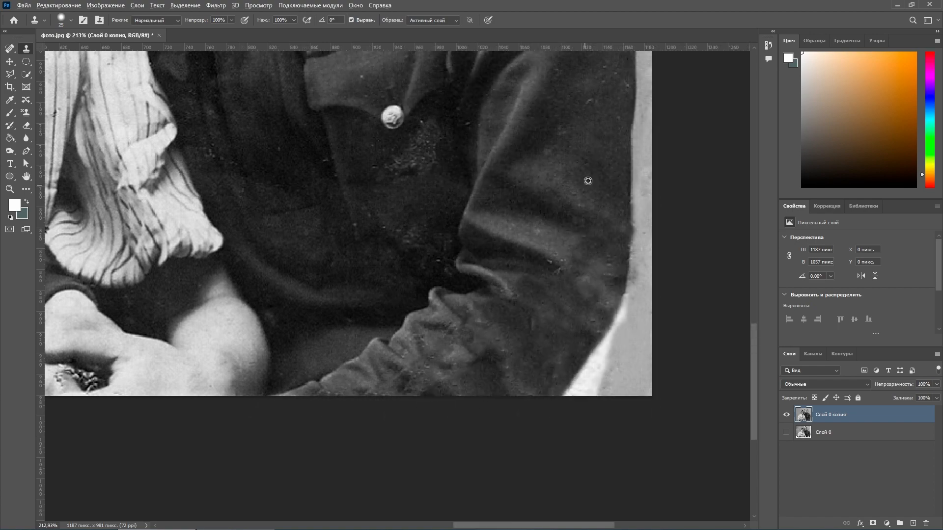
Step: Heal the specks and crack marks on the man's sleeve with the Spot Healing Brush
scroll(491, 356, "up", 1)
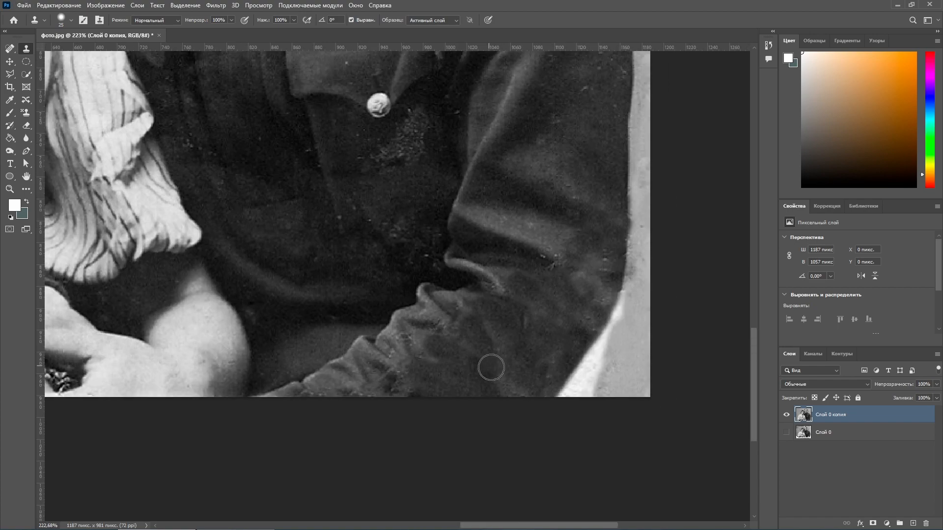
key("j")
scroll(586, 128, "up", 2)
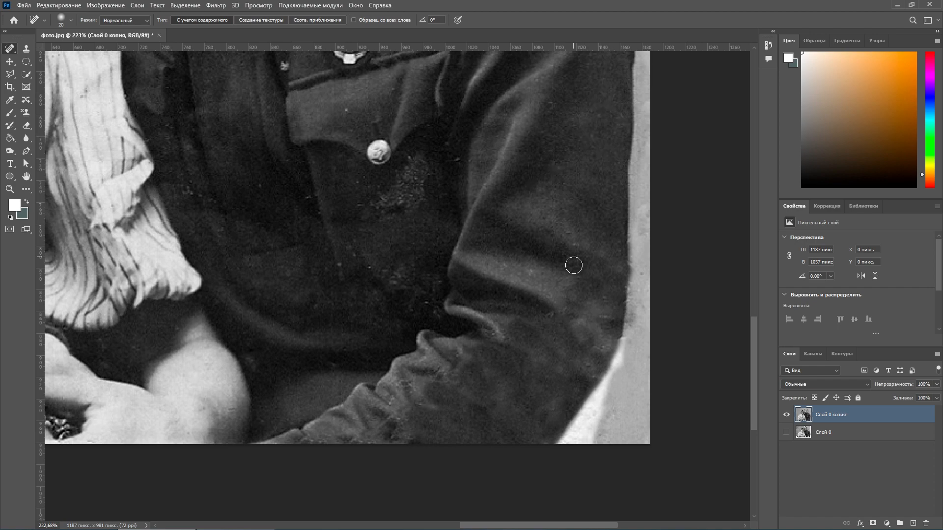
scroll(558, 174, "down", 3)
scroll(564, 429, "down", 5)
Step: Clone light background over the white patch between the man's sleeve and the photo's lower-right corner
key("s")
scroll(565, 429, "up", 5)
left_click_drag(509, 431, 526, 419)
scroll(540, 412, "down", 5)
scroll(532, 263, "up", 3)
scroll(557, 69, "down", 3)
scroll(574, 383, "up", 4)
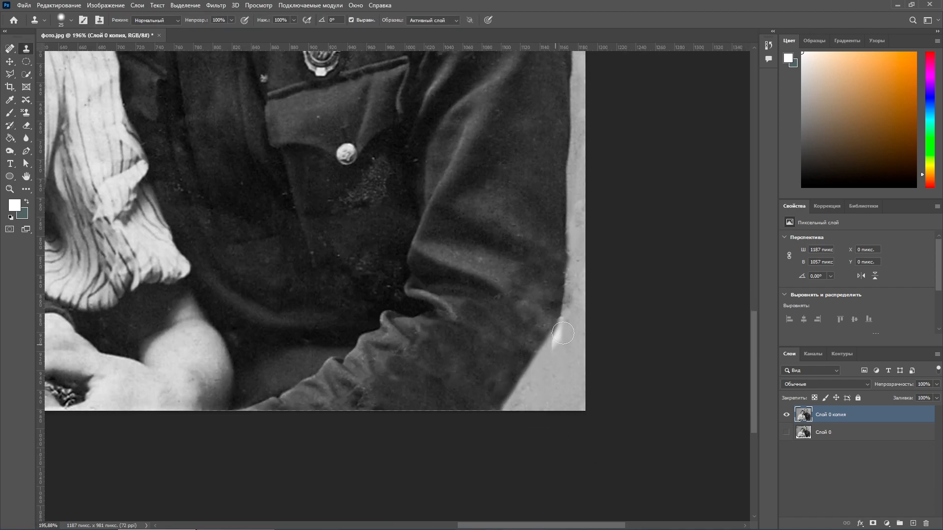
Step: Clean up the outer edge of the man's sleeve and the background beside it with the Clone Stamp
scroll(556, 292, "down", 4)
scroll(551, 339, "up", 5)
scroll(541, 314, "down", 5)
scroll(492, 245, "up", 4)
scroll(579, 311, "down", 4)
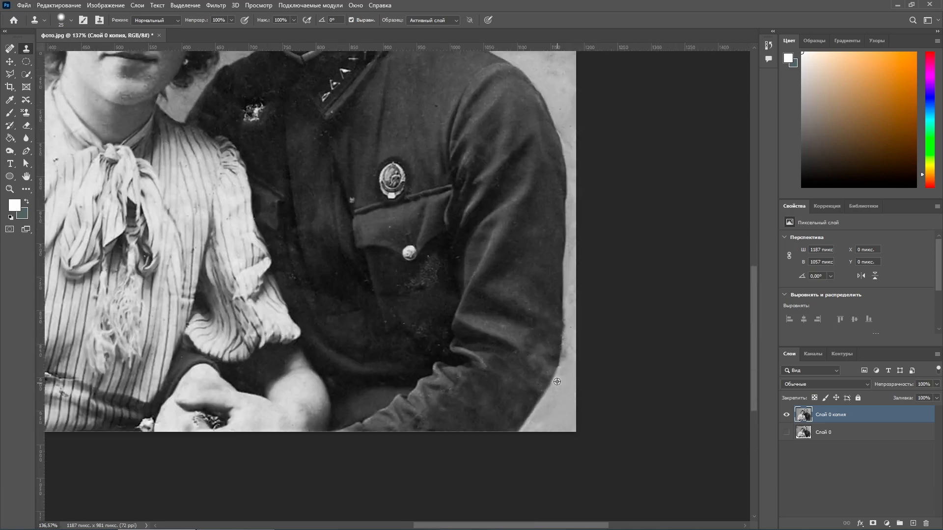
scroll(569, 485, "up", 2)
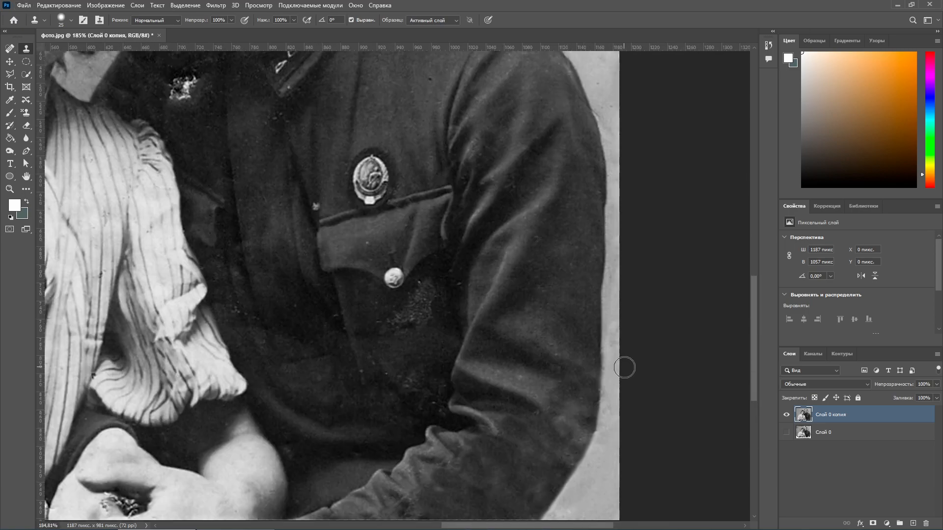
scroll(623, 366, "down", 4)
Step: Heal the dark spots on the front of the woman's blouse and clean the background beside her sleeve
key("j")
scroll(381, 276, "up", 5)
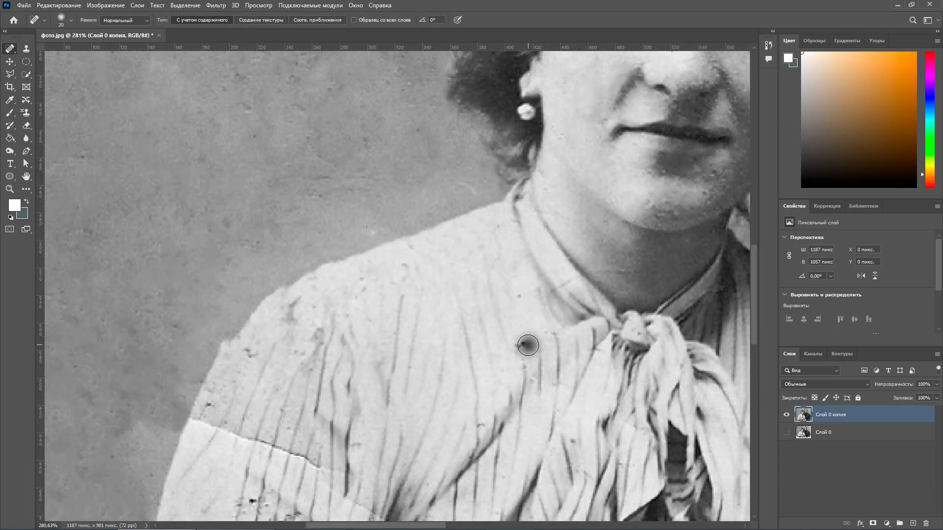
scroll(209, 406, "down", 4)
key("s")
scroll(298, 302, "up", 4)
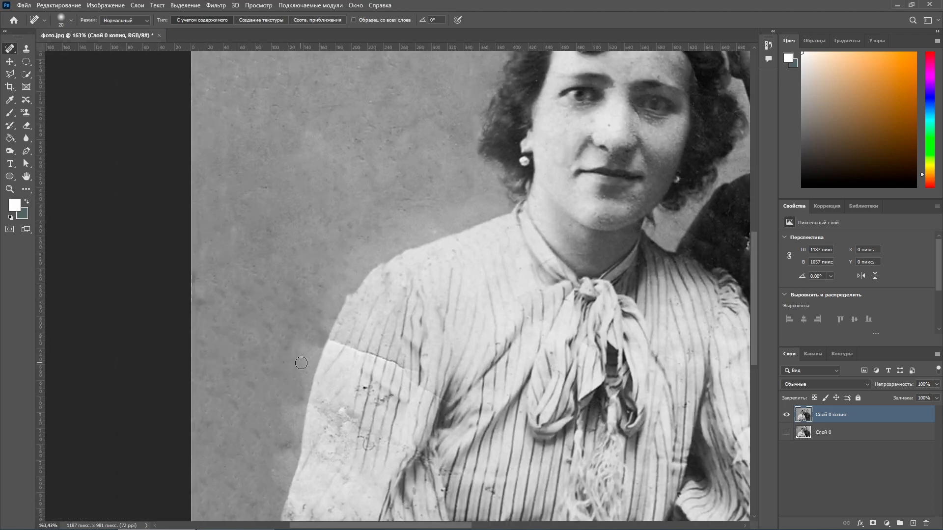
scroll(298, 301, "down", 4)
scroll(275, 251, "up", 5)
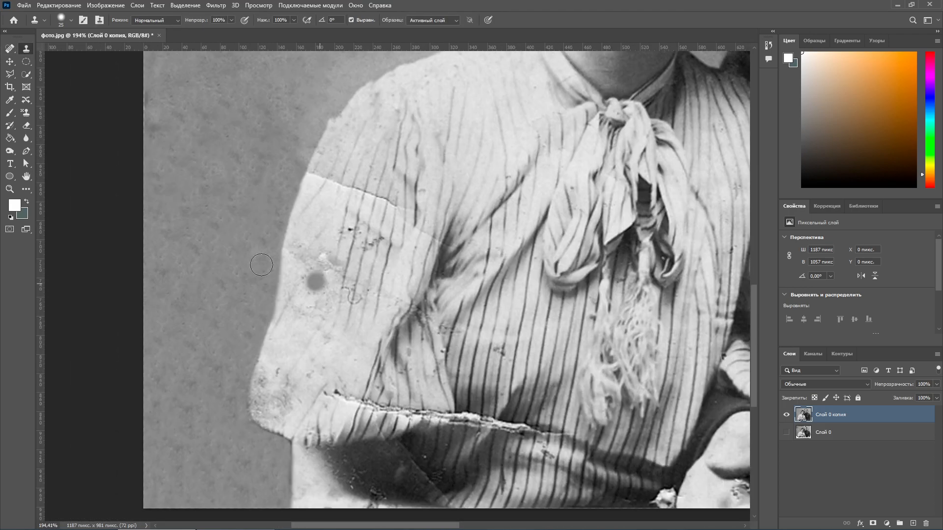
Step: Remove the specks and white blotches from the upper part of the woman's damaged sleeve
key("j")
scroll(230, 414, "down", 1)
key("s")
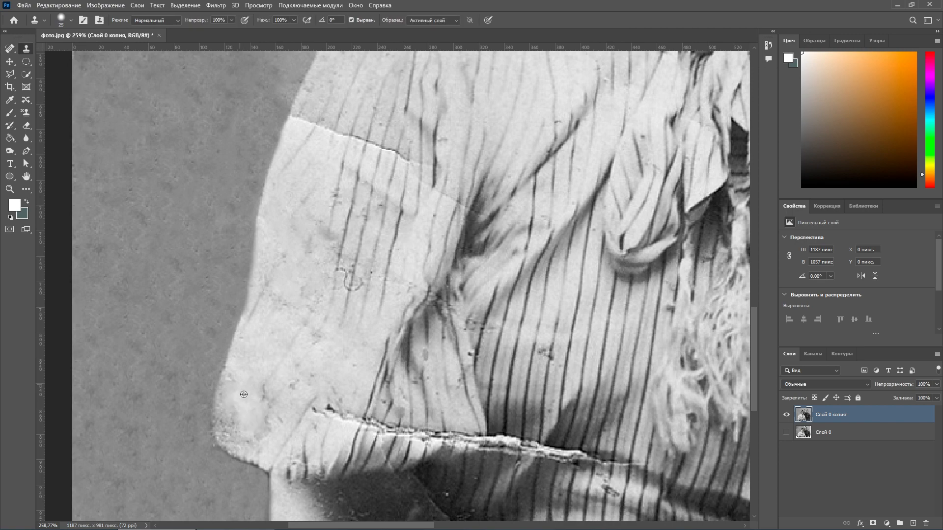
scroll(235, 400, "up", 1)
Step: Heal the blotches at the woman's elbow and the fine marks between the sleeve's stripes, using a 7 px brush for the marks
left_click(11, 51)
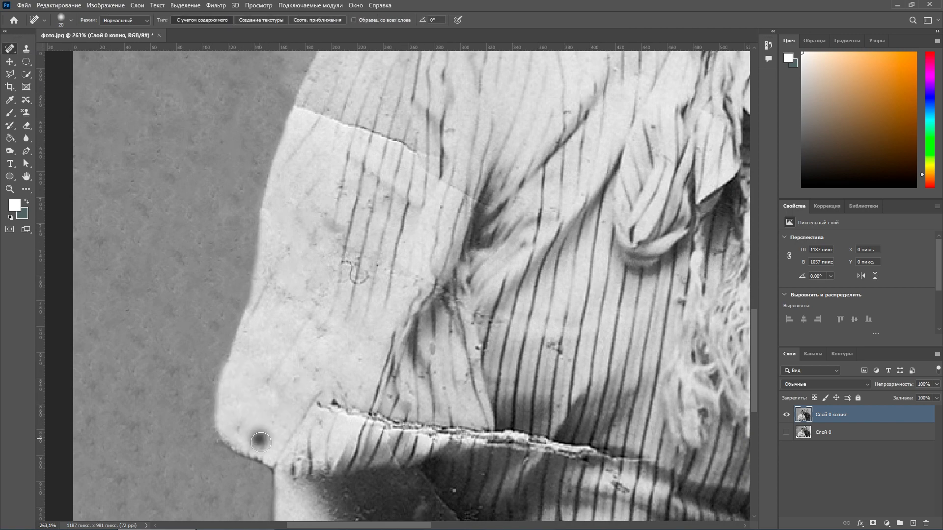
scroll(356, 267, "up", 3)
key("bracketleft")
left_click(362, 296)
scroll(362, 296, "down", 2)
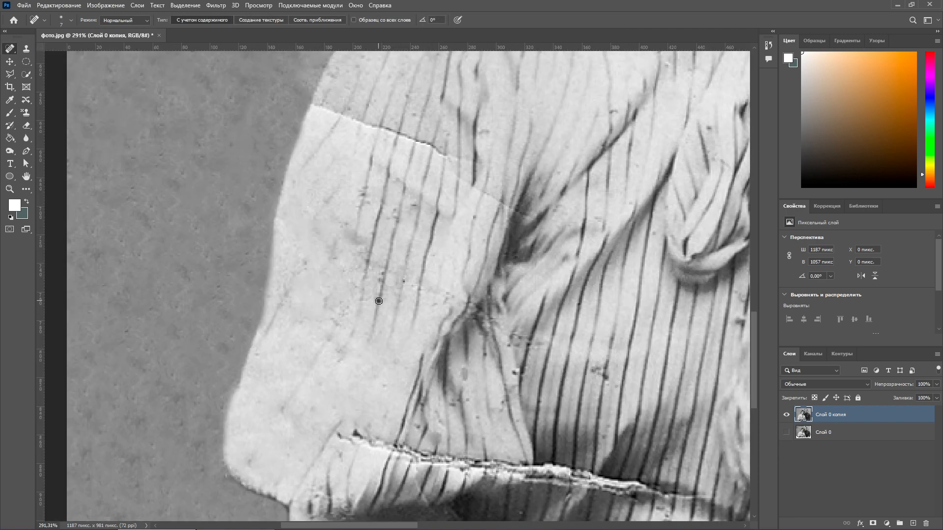
scroll(508, 369, "up", 1)
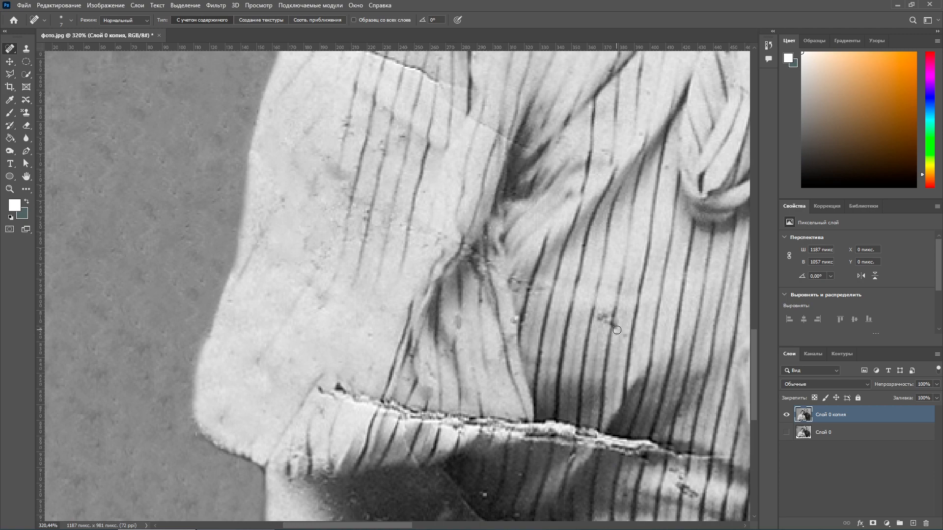
scroll(597, 320, "down", 8)
scroll(579, 275, "up", 4)
Step: Outline the lighter section of the woman's sleeve below the crack with a Polygonal Lasso selection
key("l")
scroll(426, 255, "up", 2)
left_click(425, 253)
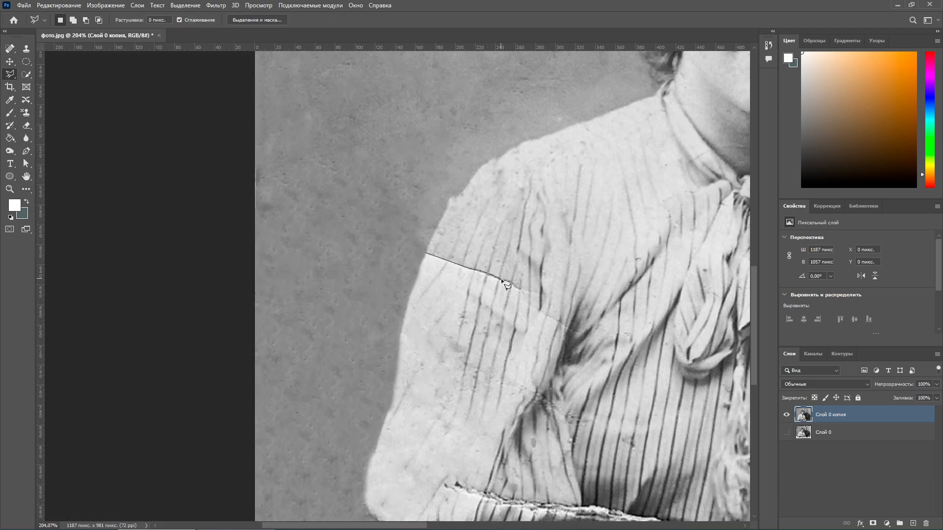
scroll(565, 364, "down", 1)
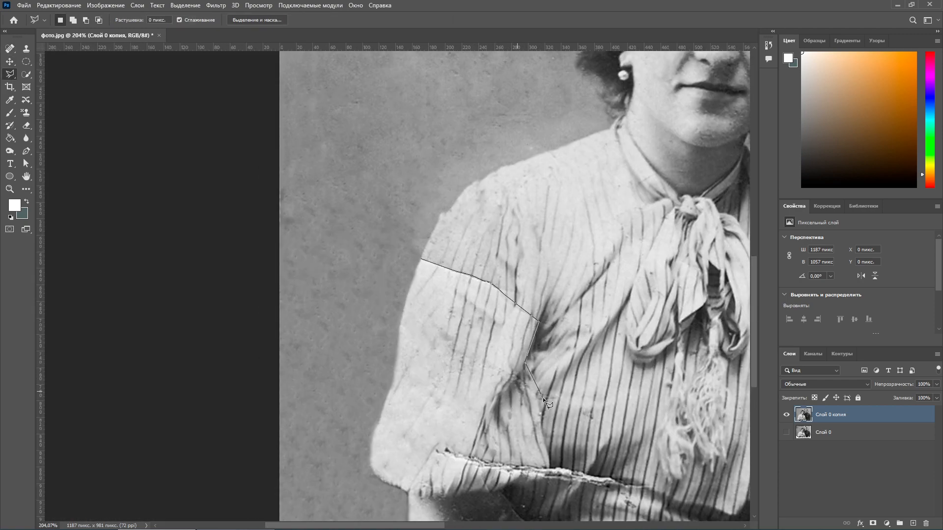
scroll(531, 393, "up", 1)
scroll(514, 470, "down", 1)
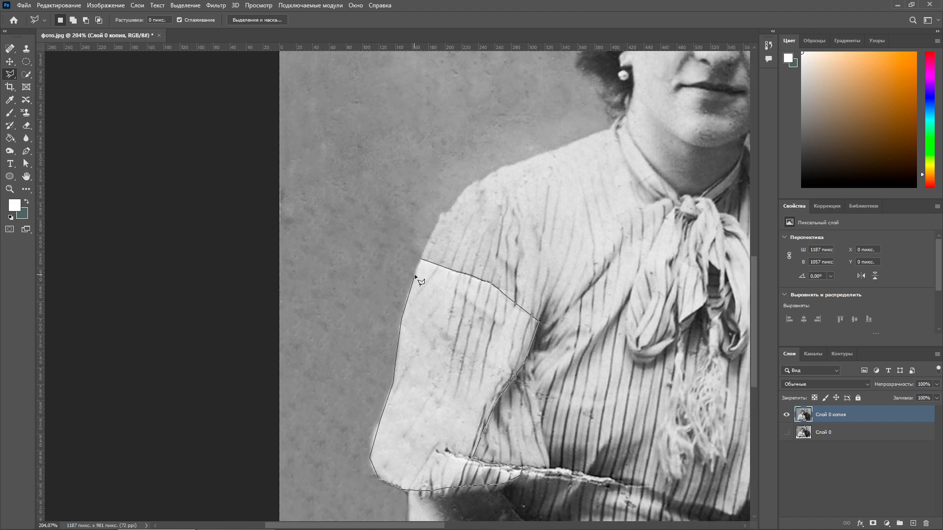
left_click(421, 259)
Step: Add a Curves adjustment layer to the selection and lower the curve to darken the light sleeve section
scroll(423, 282, "down", 2)
left_click(887, 524)
left_click(908, 368)
scroll(545, 265, "down", 2)
scroll(835, 282, "down", 2)
left_click_drag(874, 275, 880, 288)
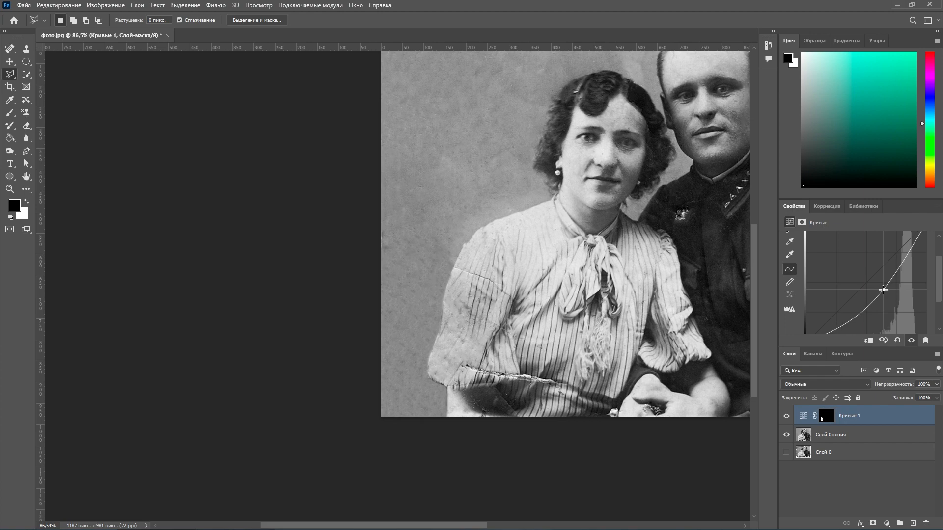
key("ctrl+minus")
Step: Retouch the crack line across the upper sleeve and blend the edge of the Curves adjustment there
key("s")
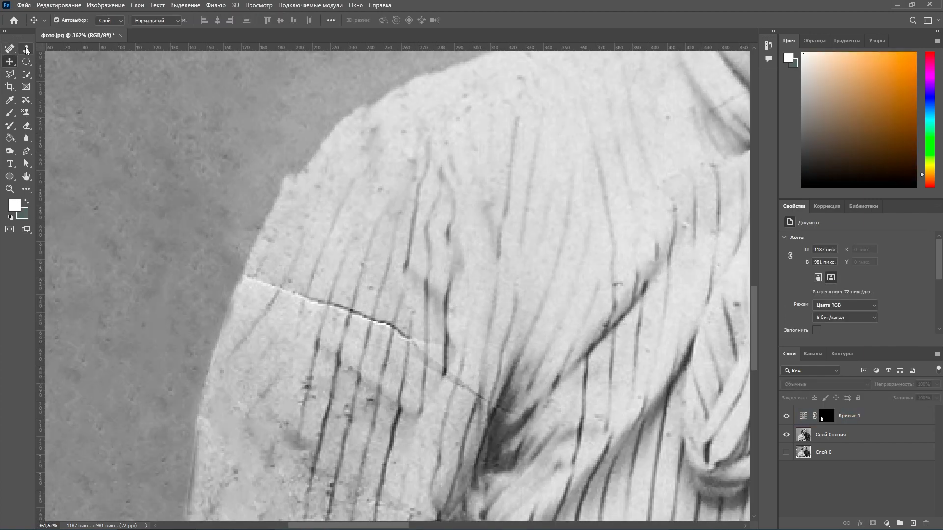
left_click(819, 441)
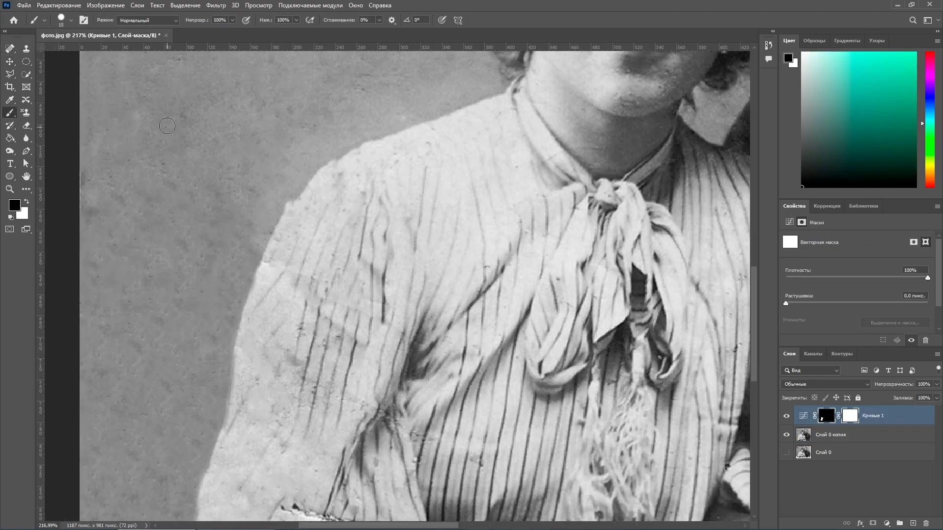
left_click(61, 20)
left_click(285, 272)
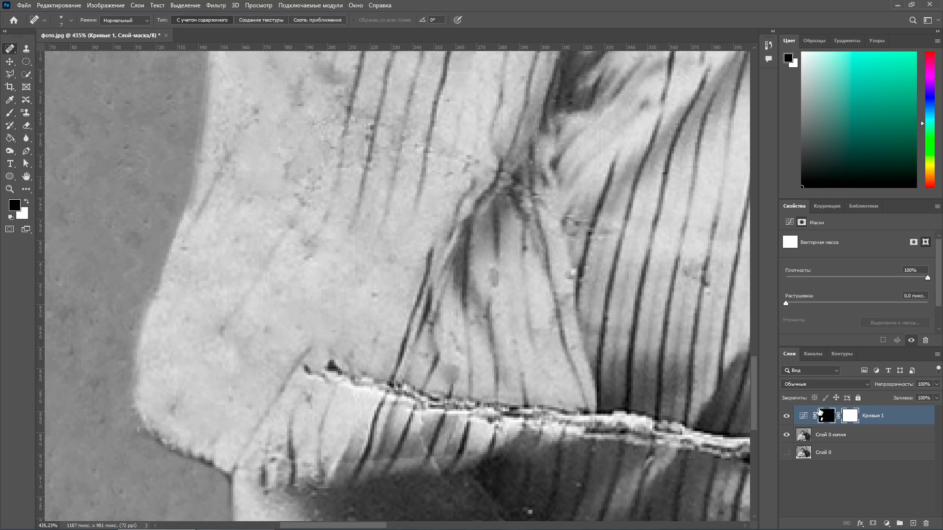
Step: Clone striped blouse fabric from above over the right end of the horizontal tear on Слой 0 копия
left_click(267, 328)
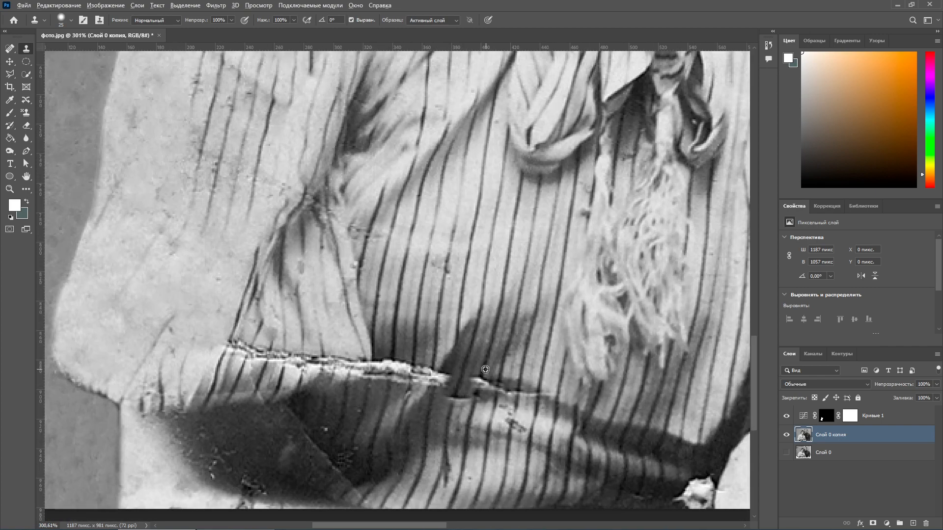
left_click(486, 369, "alt")
left_click_drag(483, 390, 496, 398)
left_click(10, 50)
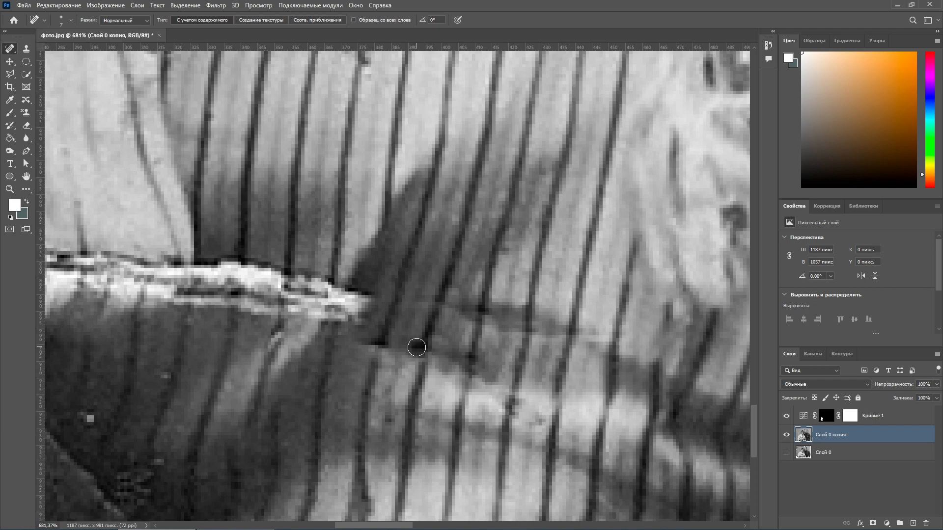
Step: Continue the blouse's dark stripes across the middle of the tear with the Clone Stamp and heal the seams
key("s")
left_click(399, 234, "alt")
left_click(390, 350)
left_click(438, 353)
left_click(347, 349)
left_click(9, 49)
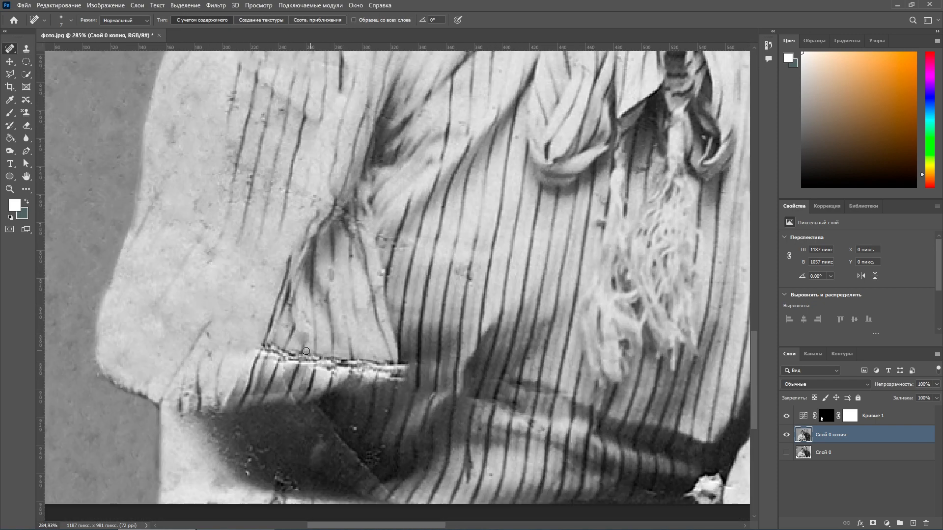
Step: Clone light fabric over the remaining tear below the sleeve folds and heal the leftover marks
key("s")
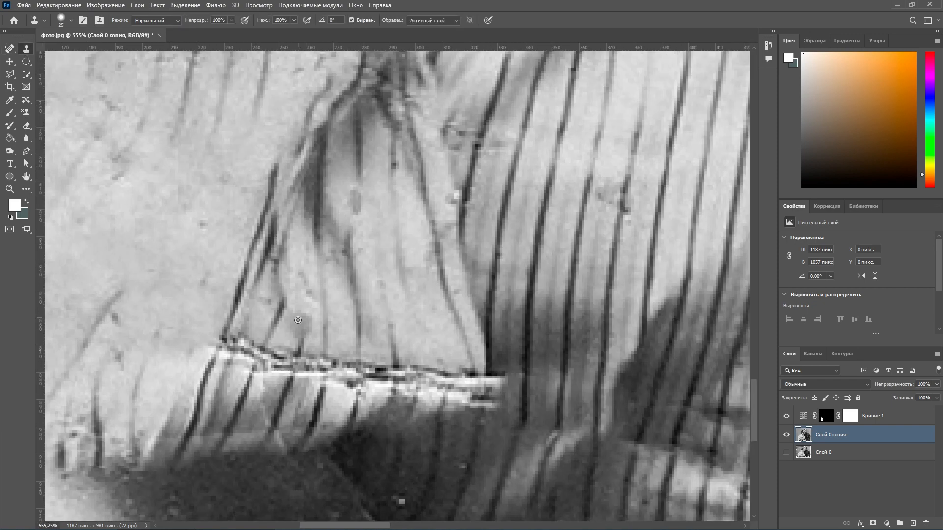
left_click_drag(223, 375, 388, 383)
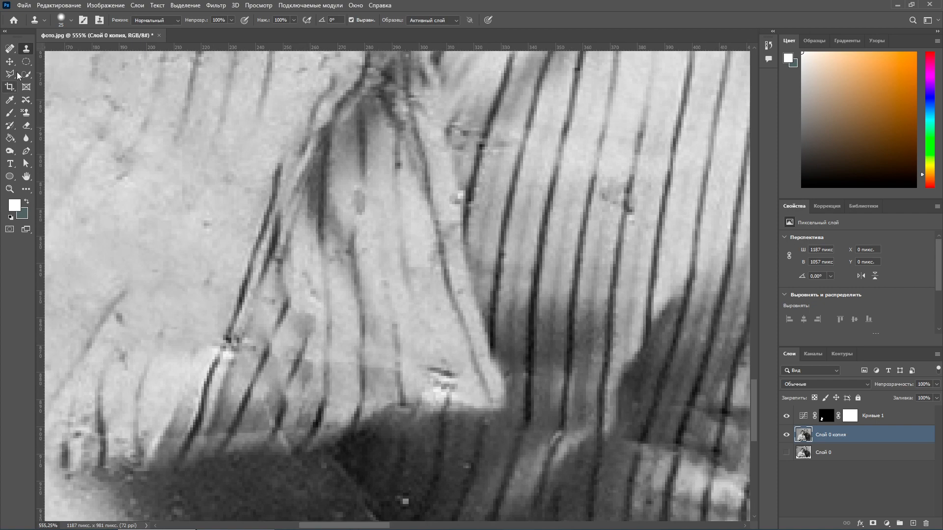
key("j")
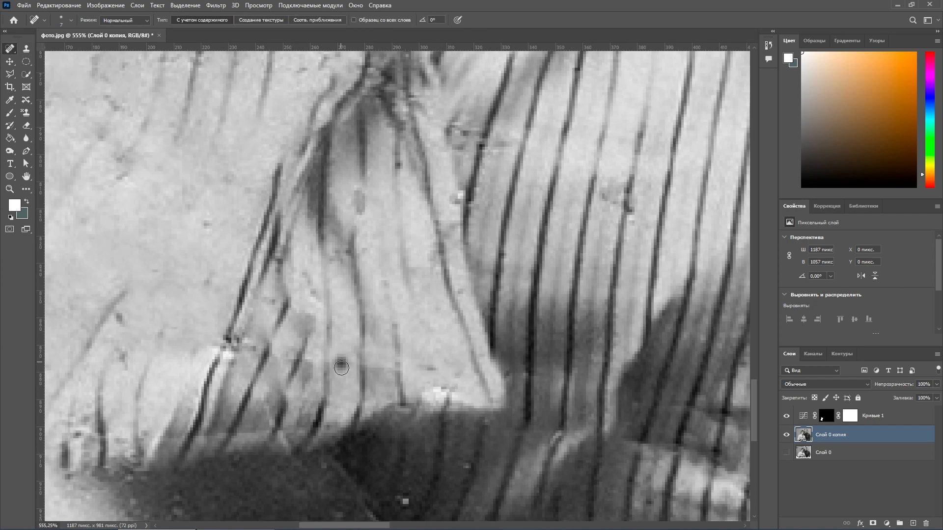
left_click(26, 49)
scroll(459, 319, "down", 5)
scroll(541, 172, "up", 5)
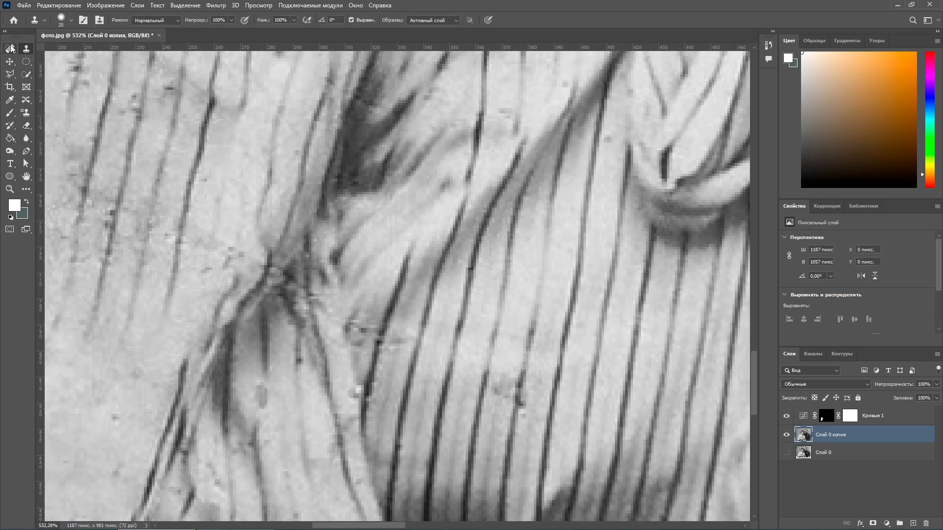
Step: Heal the small blemishes on the blouse beside the armpit fold and on the nearby sleeve
left_click(10, 48)
left_click_drag(355, 322, 371, 342)
scroll(405, 333, "down", 4)
scroll(245, 277, "up", 5)
scroll(266, 177, "down", 5)
scroll(335, 262, "up", 5)
left_click_drag(226, 220, 215, 281)
Step: Clone a dark stripe down the faded lower part of the woman's sleeve to rebuild the fabric pattern
scroll(348, 319, "down", 6)
left_click(26, 49)
scroll(288, 325, "up", 9)
left_click_drag(293, 263, 276, 338)
scroll(331, 287, "down", 4)
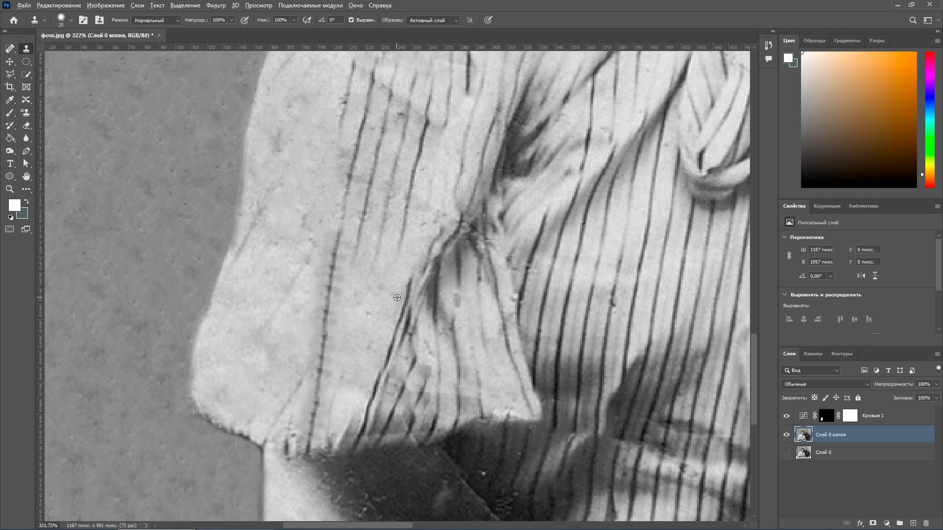
Step: Clone more dark vertical stripes down the faded outer part of the woman's sleeve with the Clone Stamp
scroll(362, 242, "down", 2)
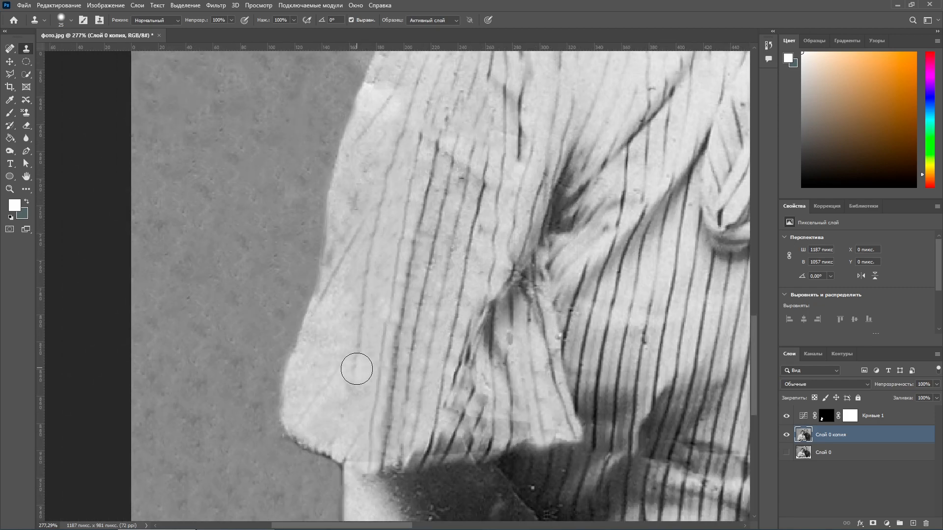
scroll(398, 210, "down", 12)
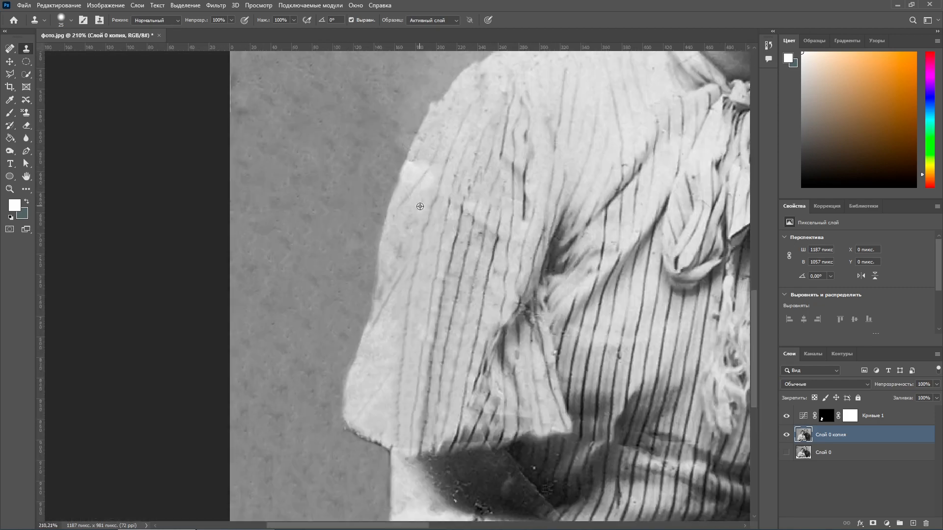
scroll(518, 255, "up", 8)
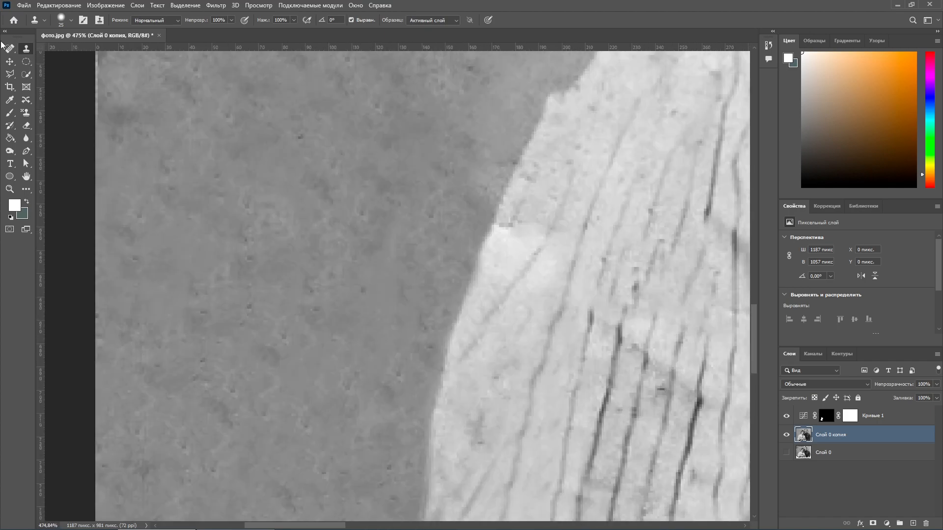
Step: Heal the blemishes along the sleeve's outer edge and the specks in the background beside the woman's shoulder
scroll(509, 250, "down", 6)
key("j")
scroll(525, 290, "up", 9)
left_click(510, 288)
scroll(511, 290, "down", 10)
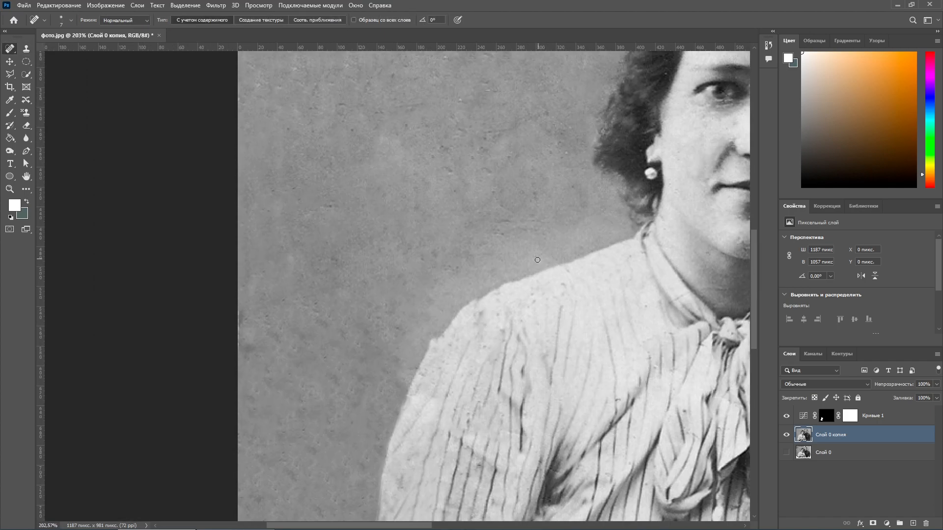
scroll(496, 415, "up", 9)
left_click_drag(488, 414, 479, 426)
scroll(479, 426, "down", 6)
Step: Heal the specks in the dark shadow below the sleeve and the marks on the light forearm beside it
scroll(238, 379, "up", 7)
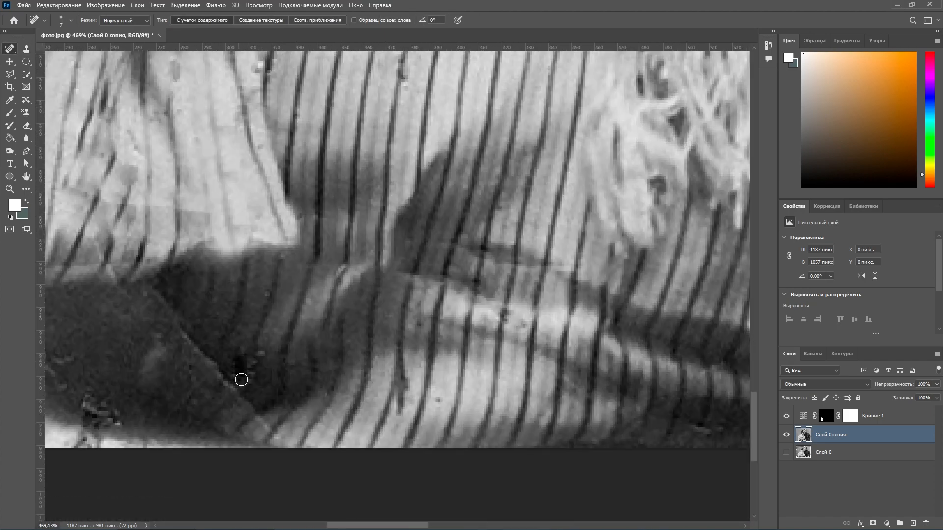
scroll(238, 378, "down", 6)
scroll(347, 336, "up", 8)
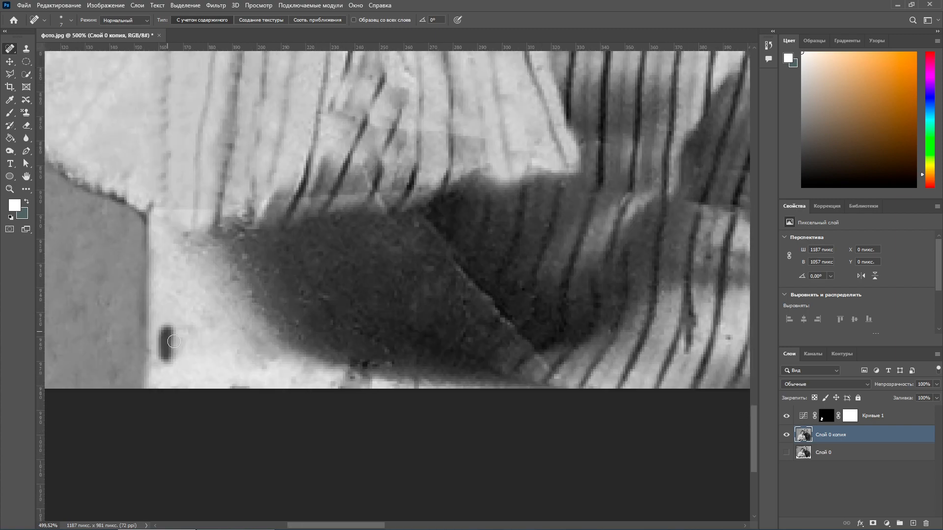
left_click(174, 341)
Step: Clean the background around the couple by healing the spots near the photo's edge and above the woman's head
scroll(174, 341, "down", 10)
scroll(474, 254, "up", 5)
key("s")
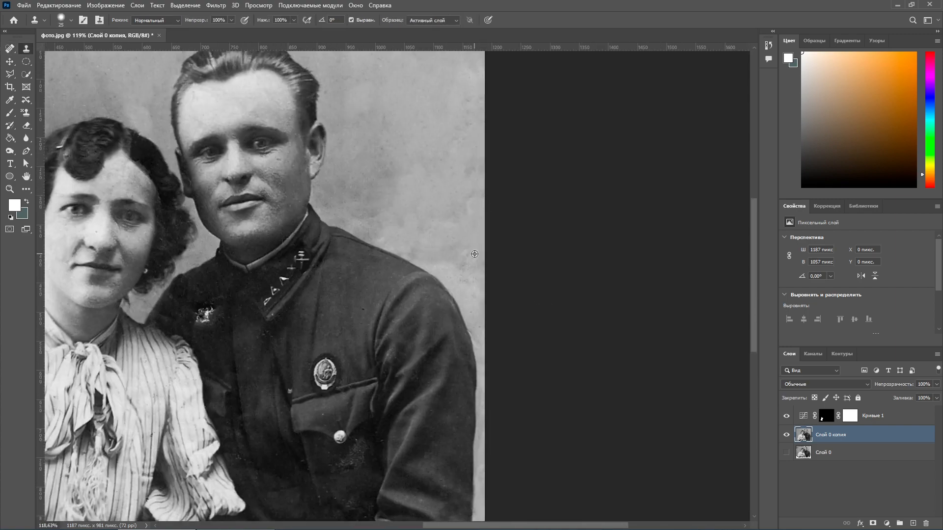
scroll(483, 271, "down", 4)
key("j")
scroll(249, 164, "up", 4)
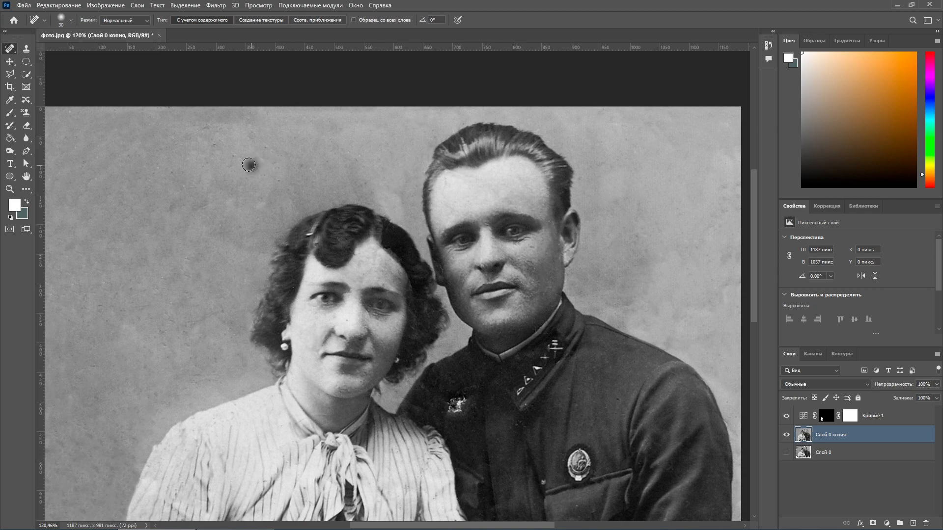
left_click(321, 168)
scroll(235, 160, "down", 1)
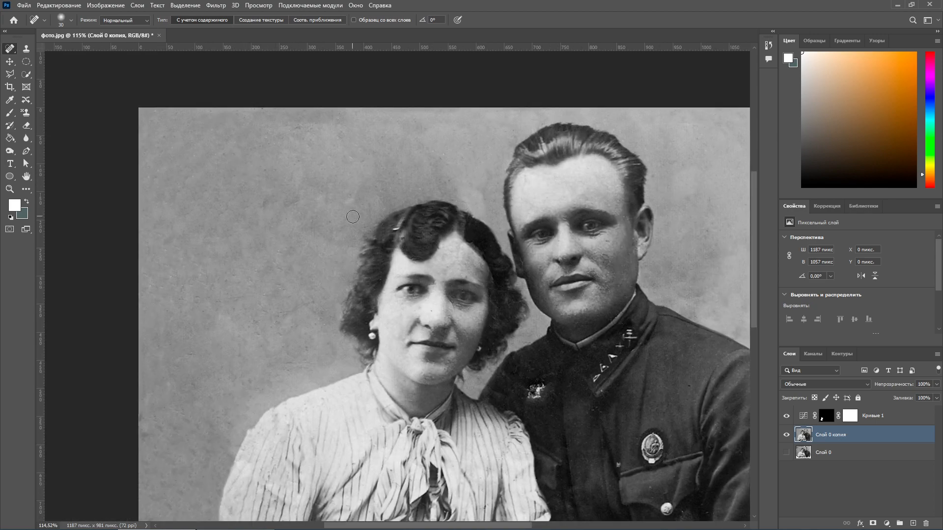
Step: Remove the white specks and scratches from the man's dark uniform around the chest pocket with the Clone Stamp and Spot Healing
scroll(642, 385, "up", 6)
key("s")
scroll(565, 344, "down", 5)
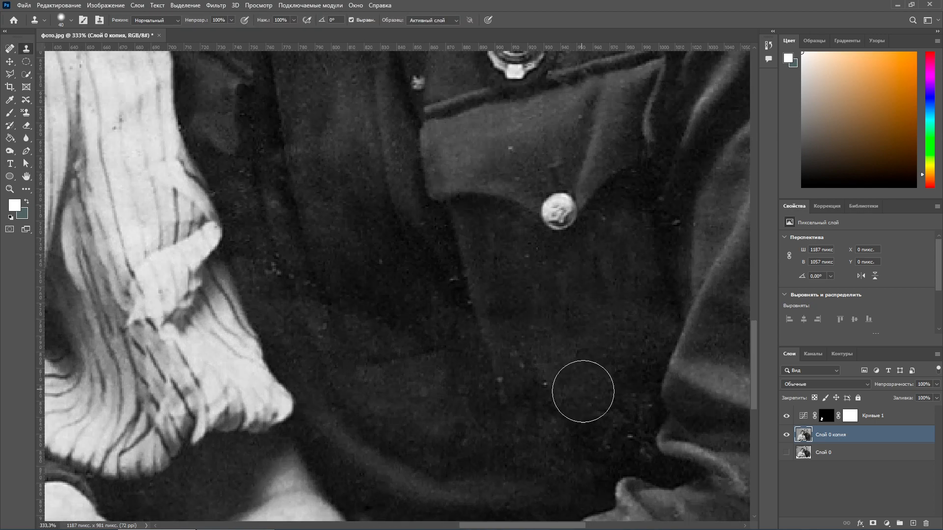
key("j")
scroll(464, 347, "up", 4)
scroll(683, 405, "down", 4)
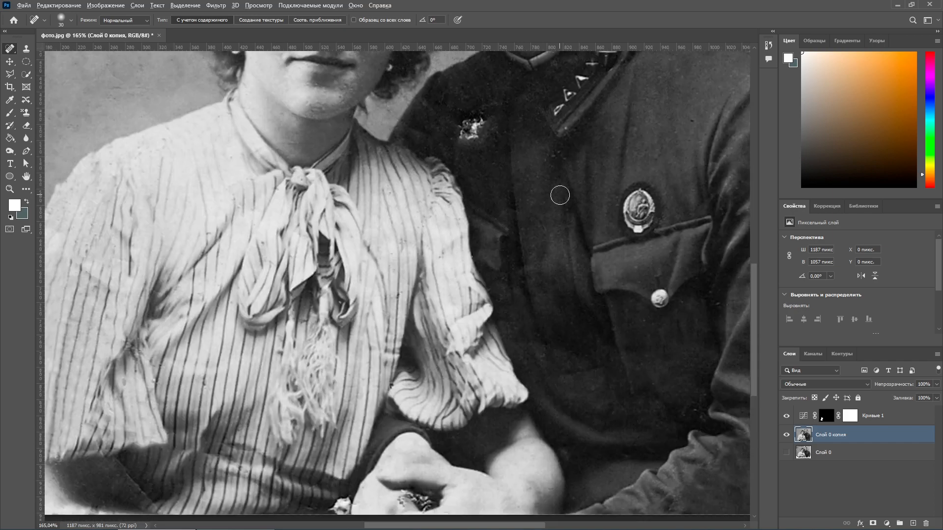
scroll(558, 194, "up", 4)
scroll(653, 222, "down", 5)
scroll(260, 347, "up", 5)
scroll(256, 363, "down", 6)
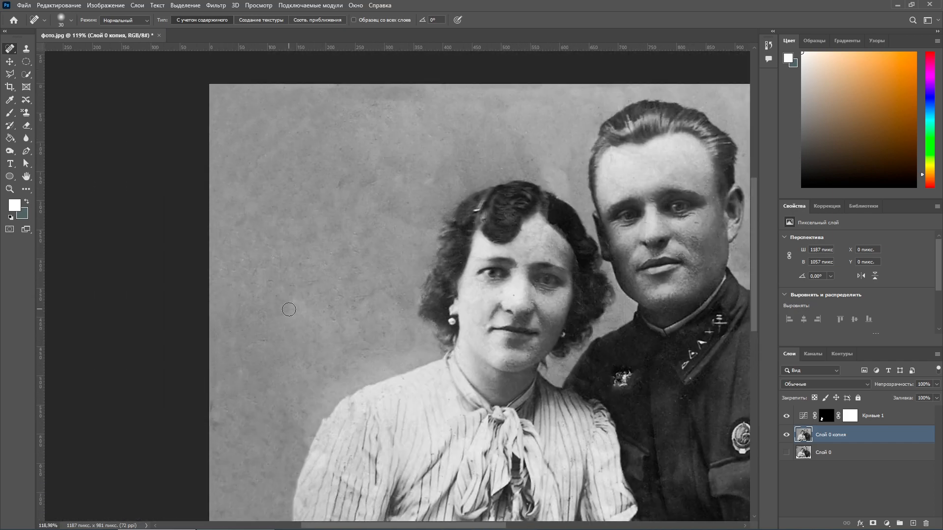
Step: Heal the remaining background blemishes and the marks in the dark area under the woman's sleeve
scroll(593, 216, "up", 4)
scroll(679, 452, "down", 3)
scroll(187, 405, "up", 8)
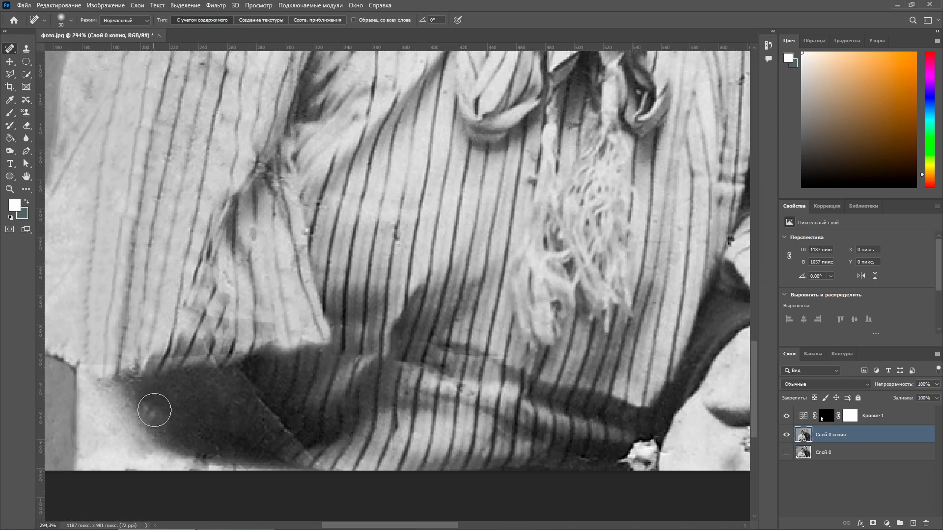
scroll(260, 460, "down", 9)
Step: Merge the Curves adjustment layer with the retouched photo copy into one layer
left_click(886, 418, "ctrl")
key("ctrl+e")
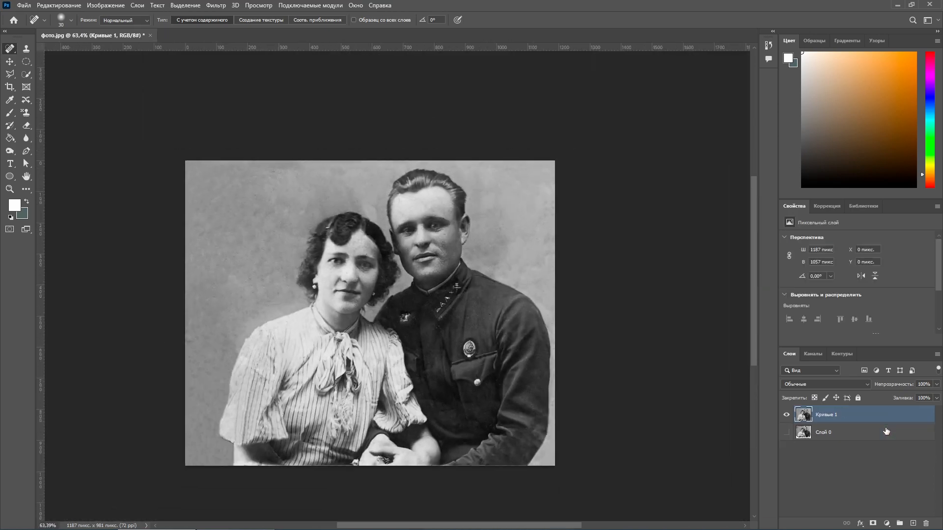
scroll(265, 381, "up", 8)
scroll(348, 366, "down", 8)
Step: Apply the Camera Raw filter to the merged layer with sharpening 13 and clarity +17
left_click(216, 5)
left_click(240, 73)
left_click(757, 434)
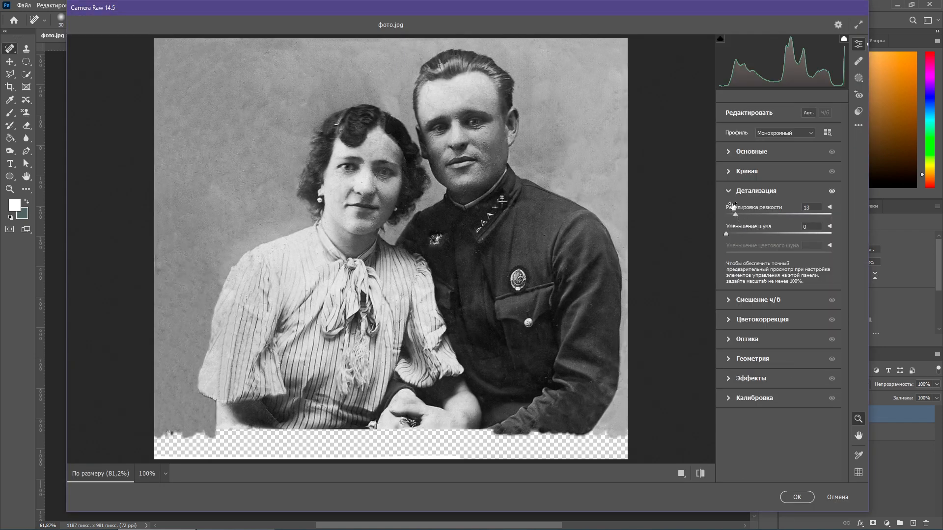
left_click(751, 152)
scroll(831, 300, "down", 2)
left_click_drag(779, 284, 784, 283)
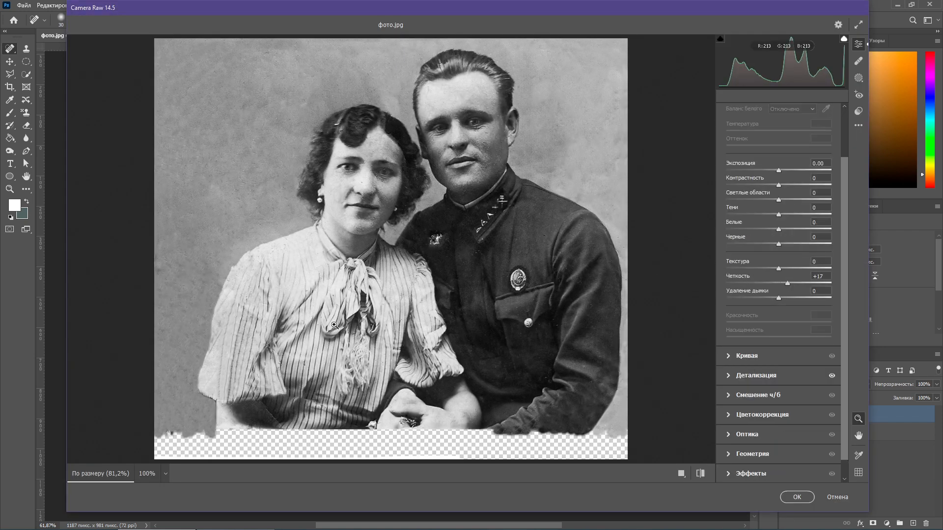
left_click(797, 497)
Step: Heal the light stains in the background beside the man's head and above his shoulder
scroll(656, 197, "up", 5)
left_click_drag(587, 144, 635, 101)
left_click_drag(623, 111, 607, 166)
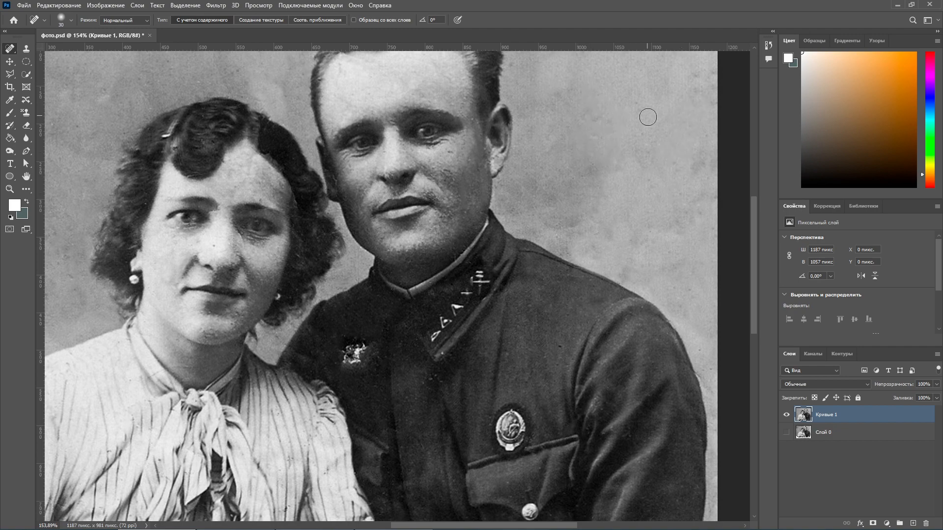
Step: Clone dark jacket fabric over the white damaged patch on the man's chest beside the woman's shoulder and heal the area
scroll(348, 367, "up", 3)
key("s")
mouse_move(354, 303)
left_mouse_down()
mouse_move(242, 263)
mouse_move(359, 255)
mouse_move(350, 281)
left_mouse_up()
left_click(357, 260, "alt")
scroll(350, 281, "down", 2)
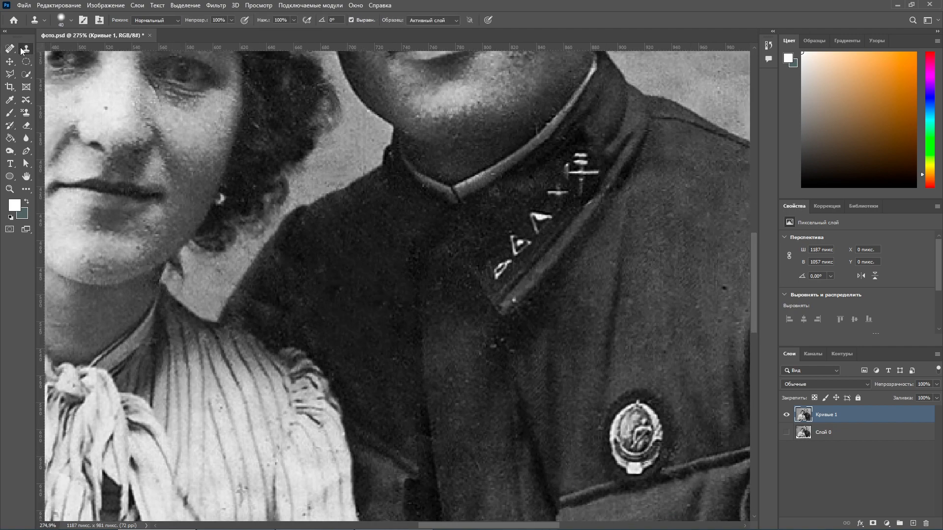
key("j")
scroll(350, 273, "down", 5)
Step: Compare the restored photo with the original by toggling the retouched layer's visibility
key("v")
left_click(425, 278)
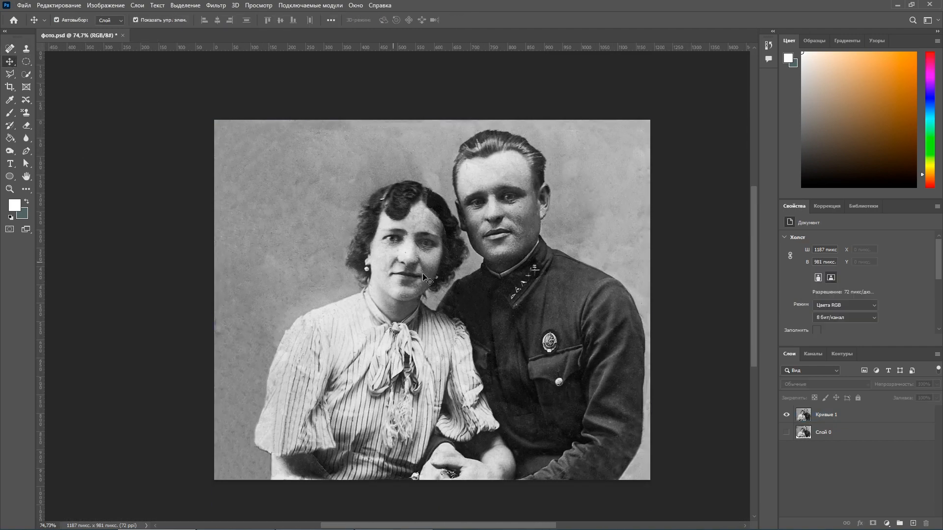
left_click(786, 415)
left_click(786, 416)
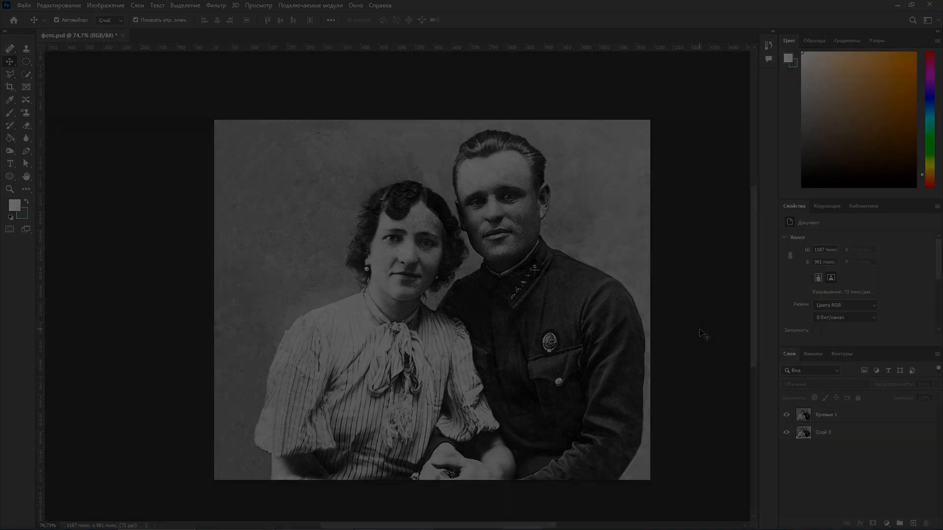